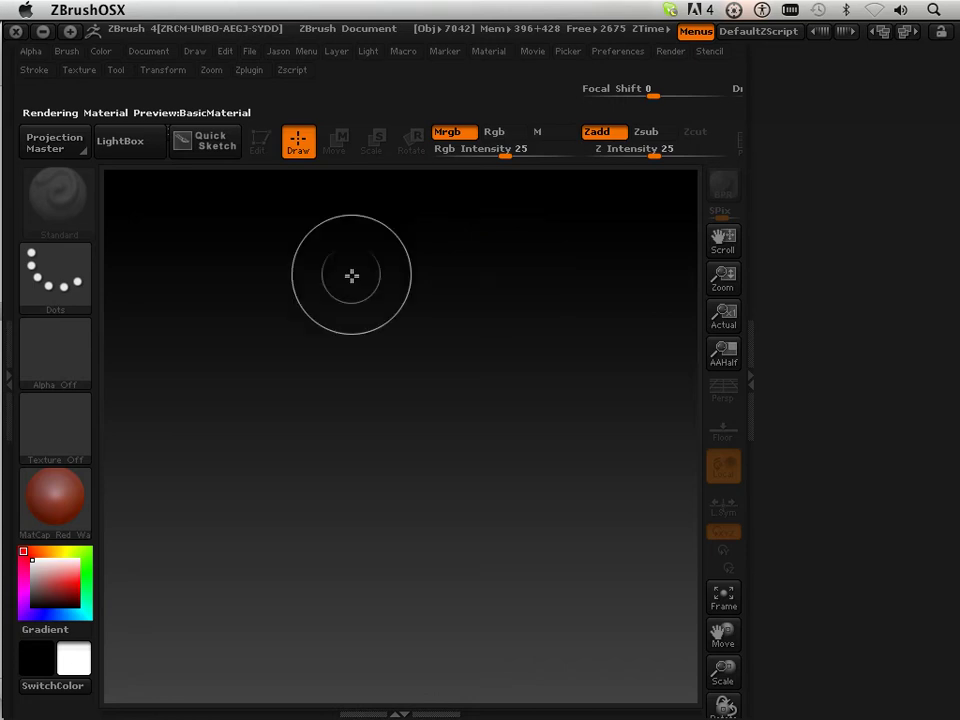
Load the DefaultSphere project from LightBox and turn off perspective and the floor grid
click(168, 71)
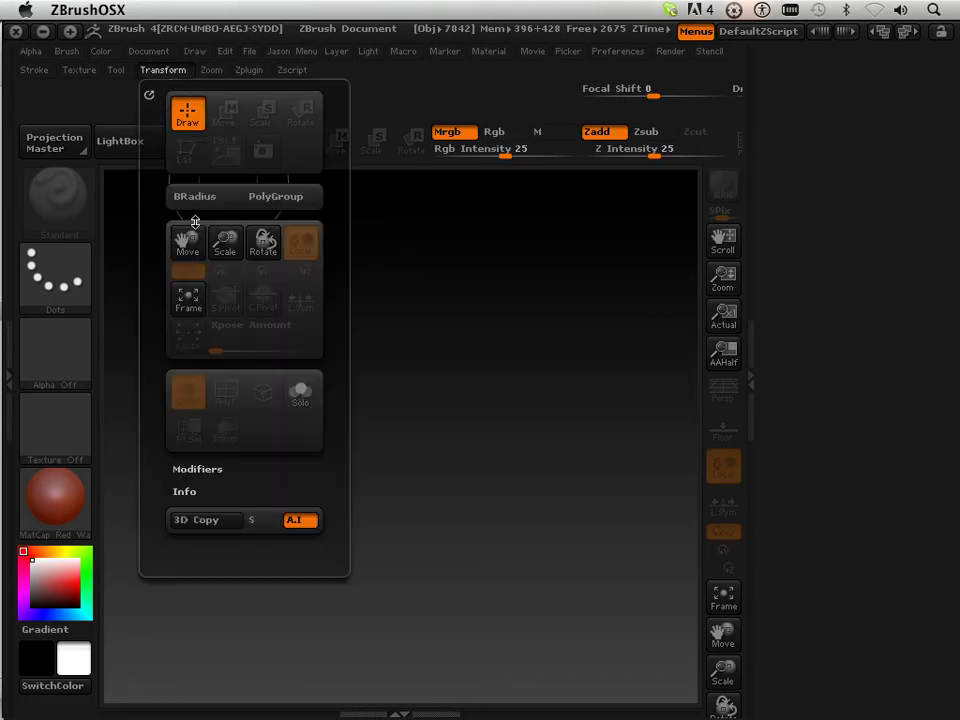
click(138, 150)
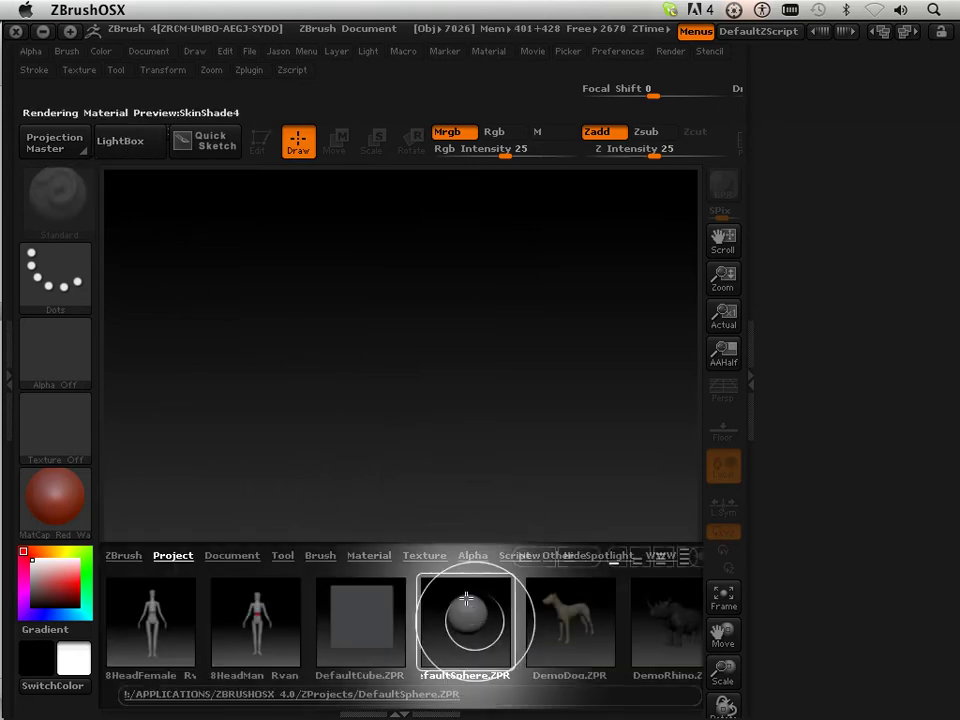
double_click(466, 598)
click(723, 430)
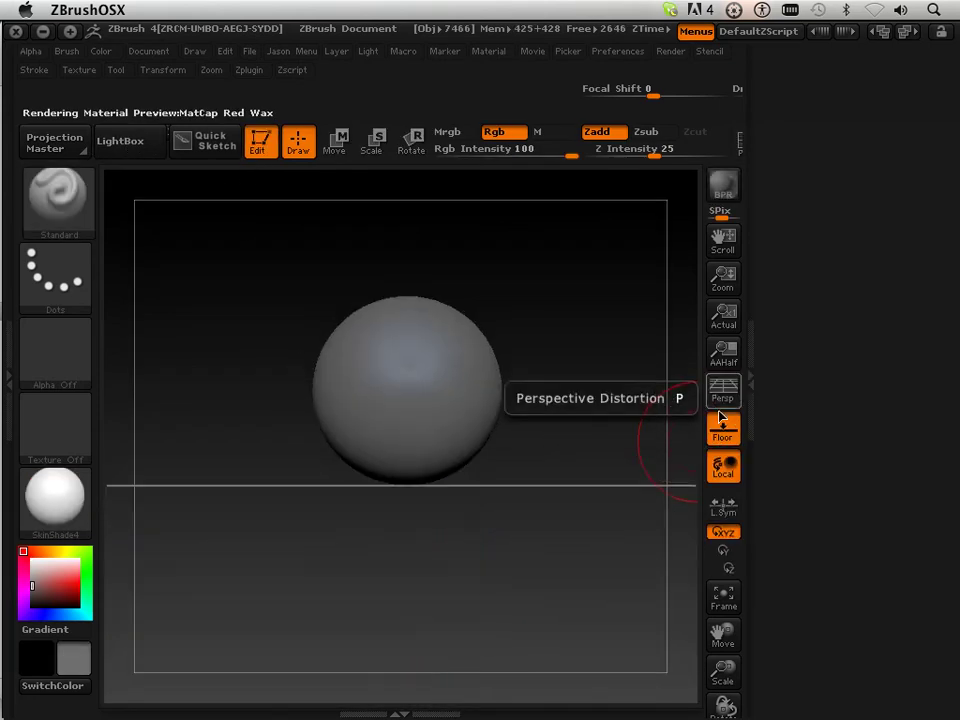
click(723, 390)
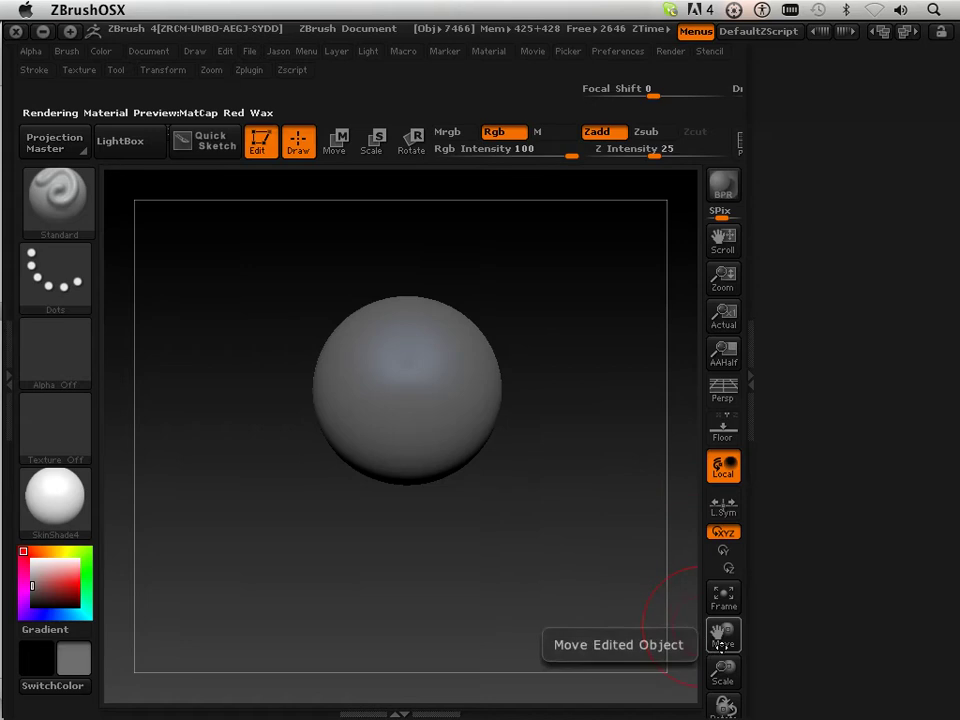
mouse_move(722, 632)
mouse_down()
mouse_move(724, 677)
mouse_move(708, 714)
mouse_up()
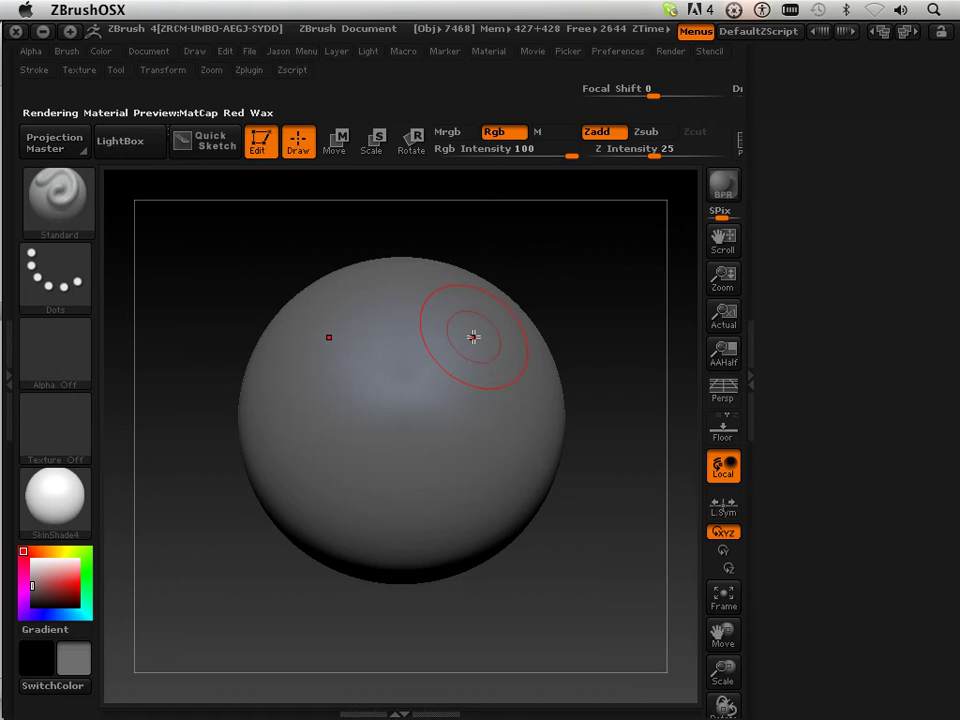
Store a morph target of the undeformed sphere
drag(775, 153, 740, 397)
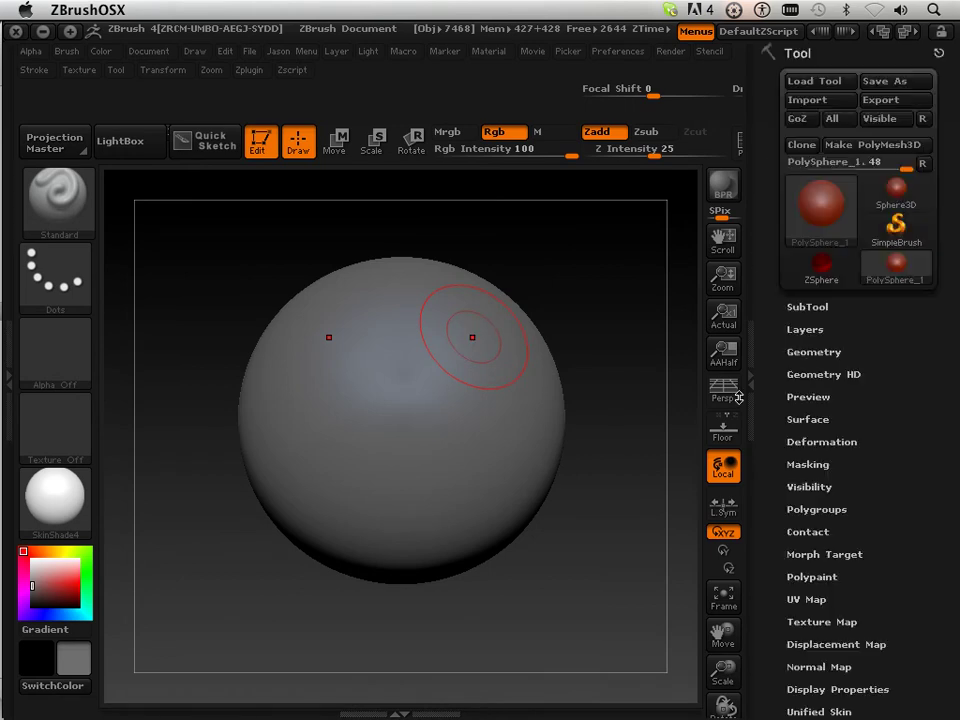
drag(763, 446, 765, 437)
scroll(765, 436, down, 5)
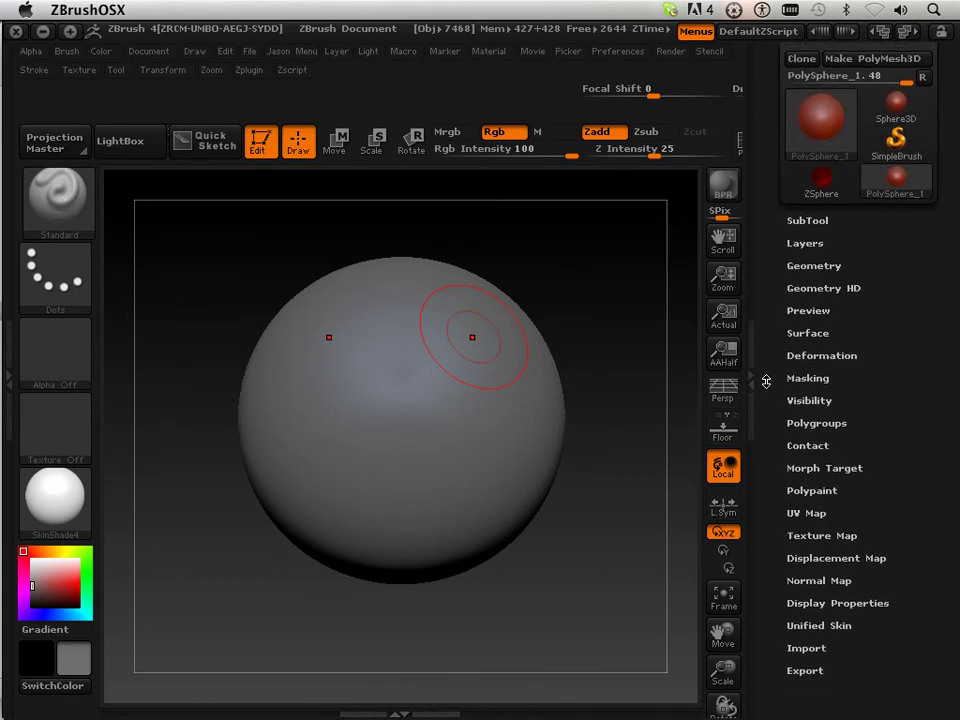
click(809, 443)
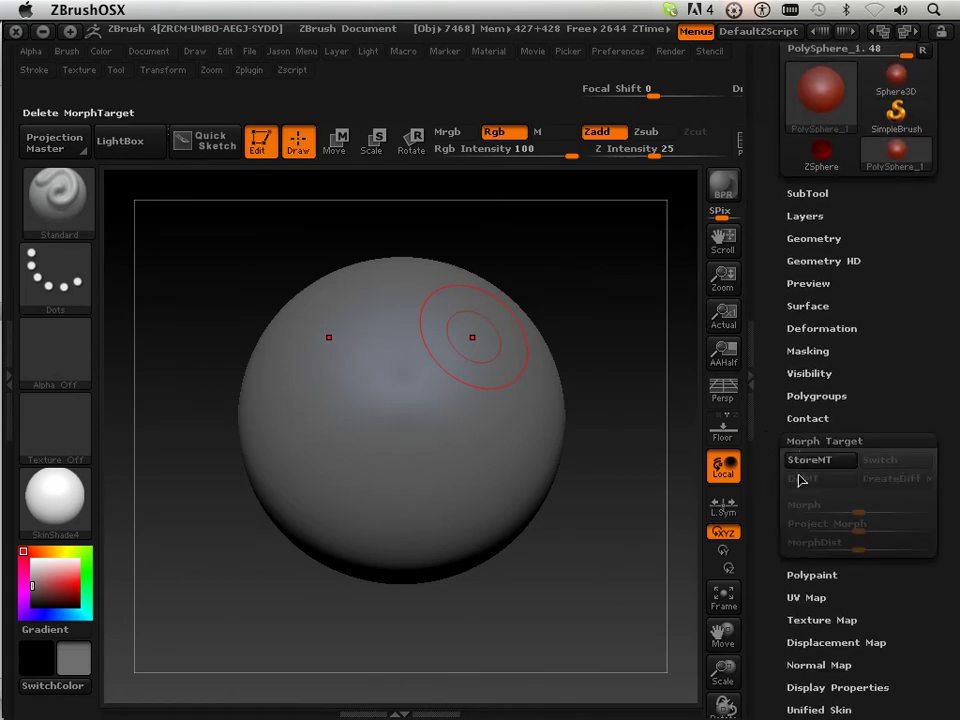
click(808, 461)
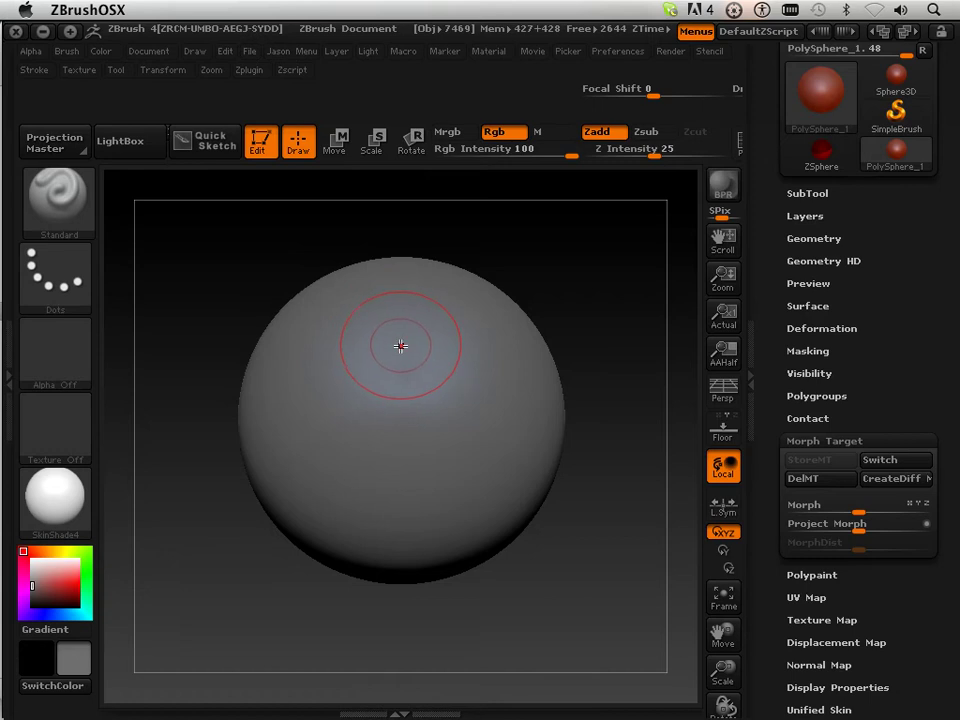
Pull the sphere's lower part into a long bulge with the Move Parts brush at subdivision level 1
click(781, 238)
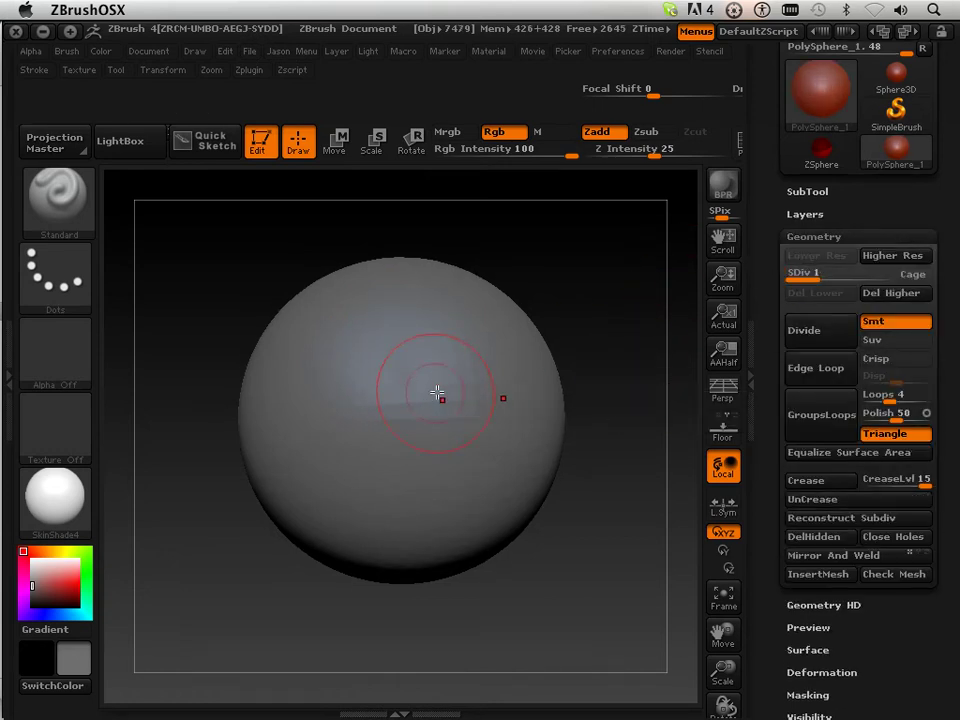
click(86, 176)
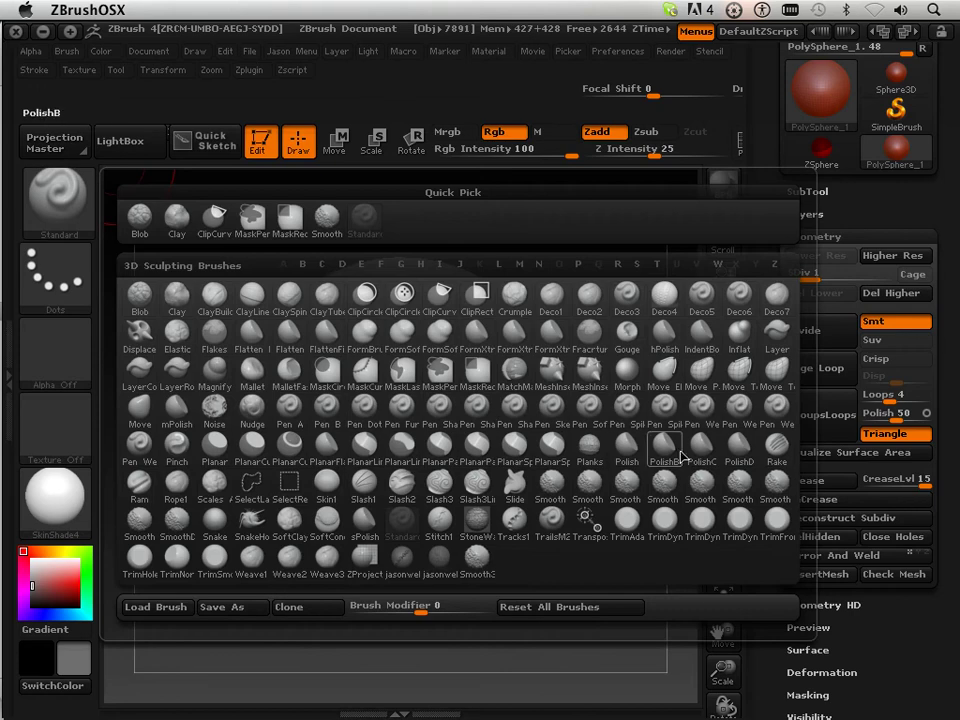
click(704, 368)
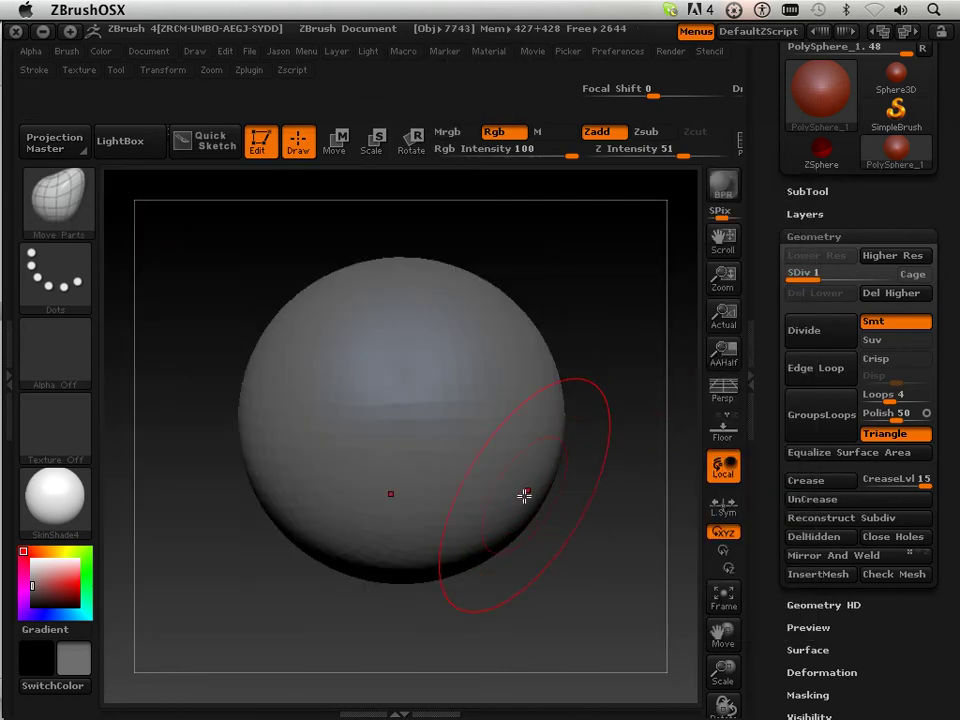
drag(548, 476, 476, 465)
mouse_move(612, 495)
mouse_down()
mouse_move(552, 499)
mouse_move(521, 553)
mouse_move(514, 531)
mouse_move(549, 508)
mouse_move(527, 583)
mouse_move(579, 624)
mouse_move(583, 673)
mouse_move(559, 639)
mouse_move(421, 602)
mouse_move(418, 583)
mouse_move(423, 674)
mouse_move(375, 660)
mouse_move(323, 582)
mouse_move(403, 508)
mouse_move(388, 438)
mouse_up()
Raise the deformed mesh to subdivision level 3
key(ctrl+d)
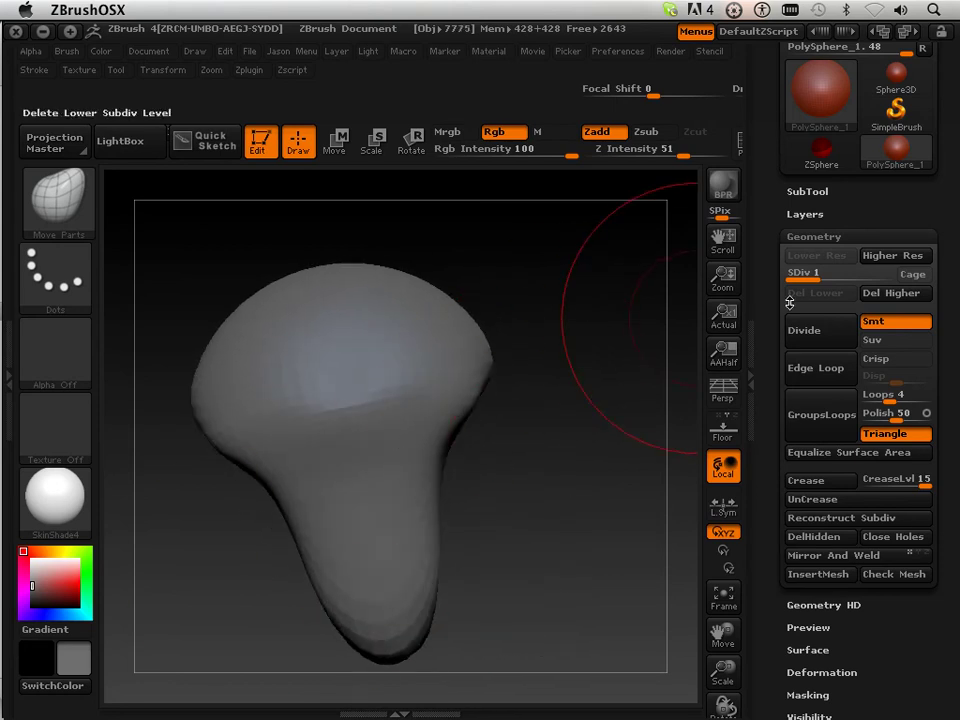
key(ctrl+d)
drag(686, 399, 752, 453)
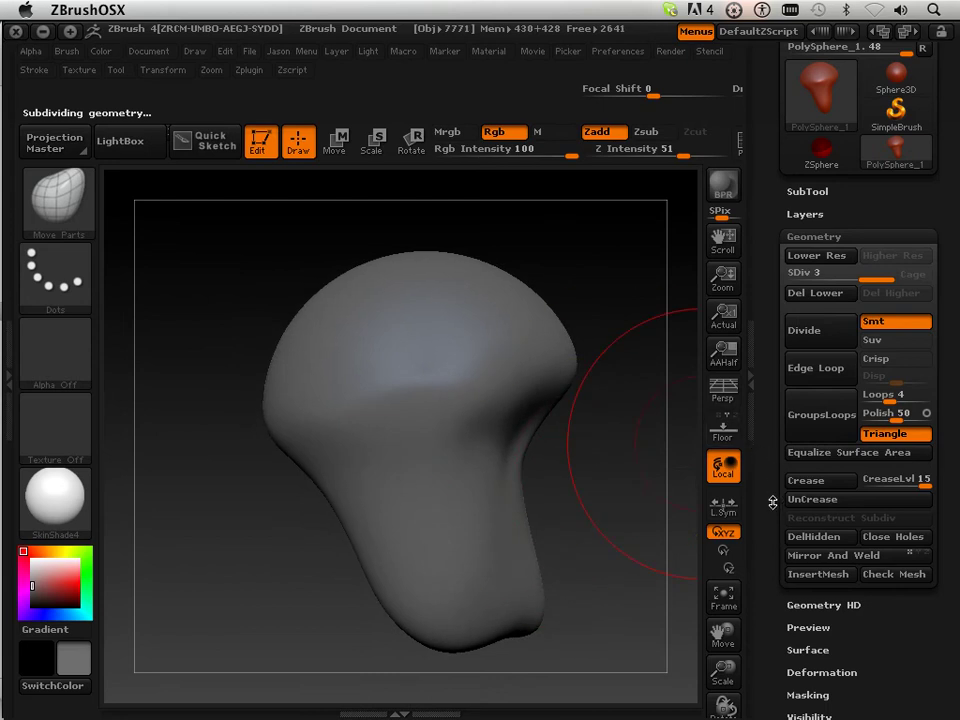
Morph the deformed mesh back to the round sphere using the stored morph target
drag(772, 502, 777, 345)
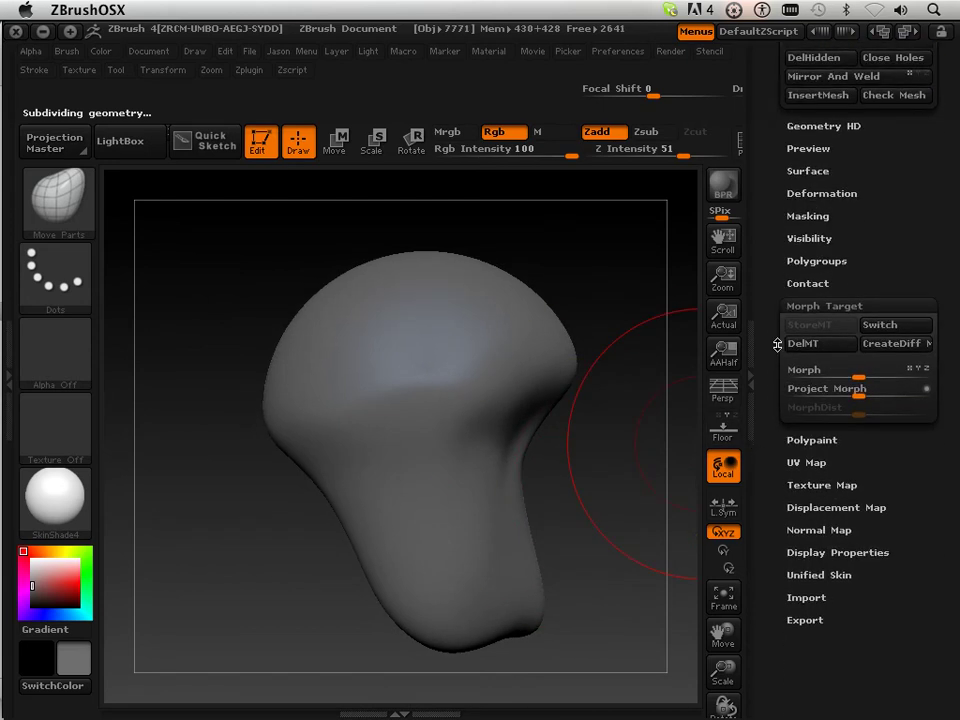
mouse_move(851, 374)
mouse_down()
mouse_move(840, 373)
mouse_move(929, 380)
mouse_move(788, 354)
mouse_move(800, 366)
mouse_move(876, 373)
mouse_move(815, 371)
mouse_move(883, 371)
mouse_move(919, 389)
mouse_move(858, 374)
mouse_up()
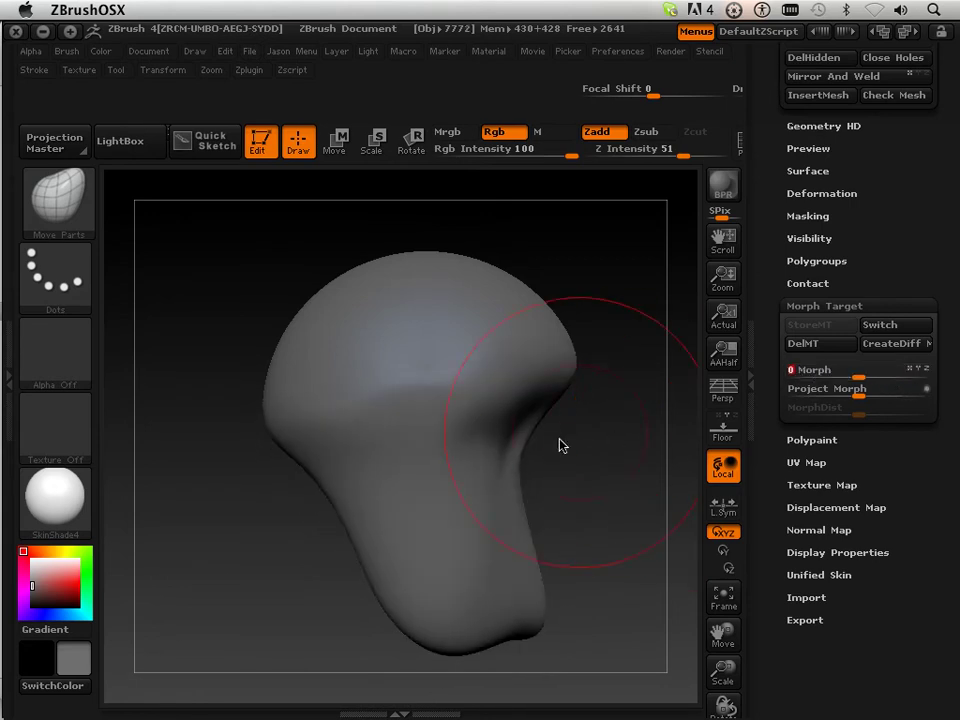
drag(606, 461, 633, 482)
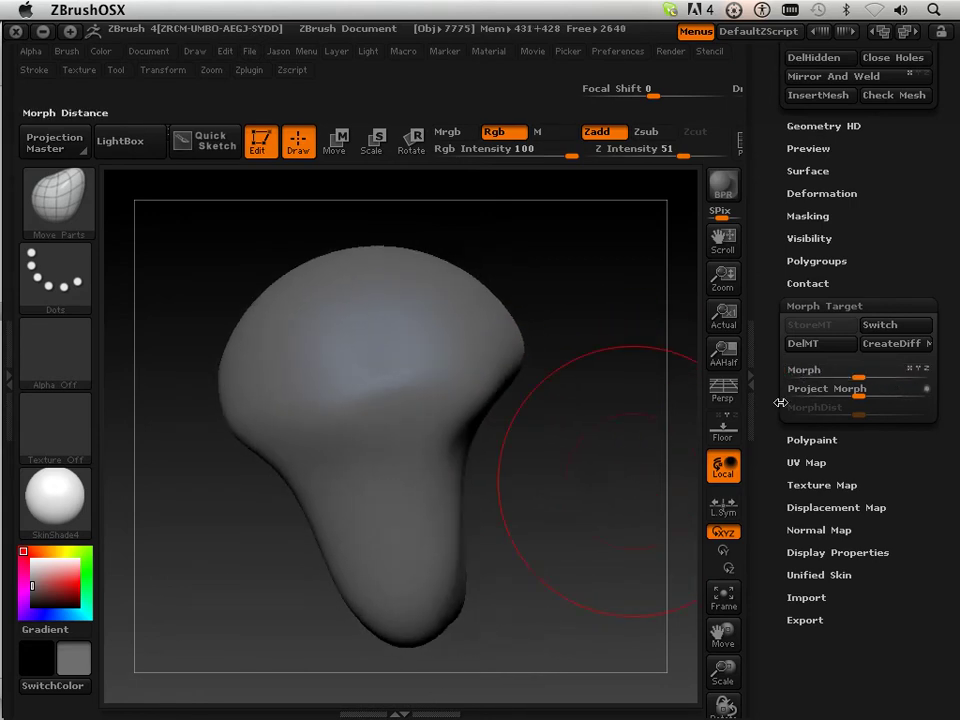
drag(857, 377, 944, 394)
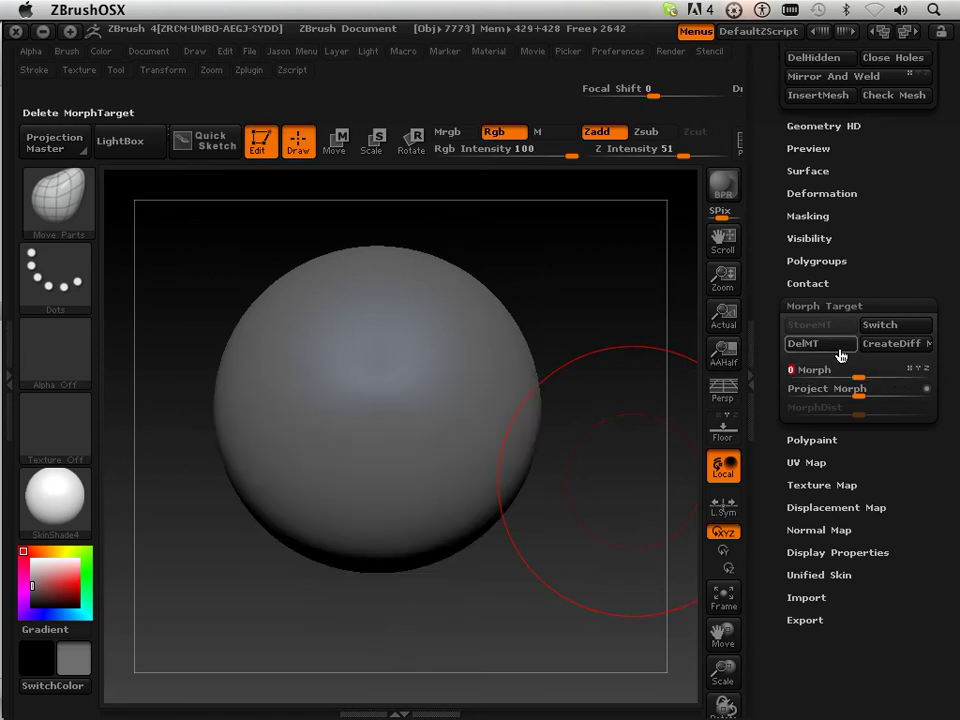
Delete the stored morph target and store a new one from the restored sphere
click(802, 345)
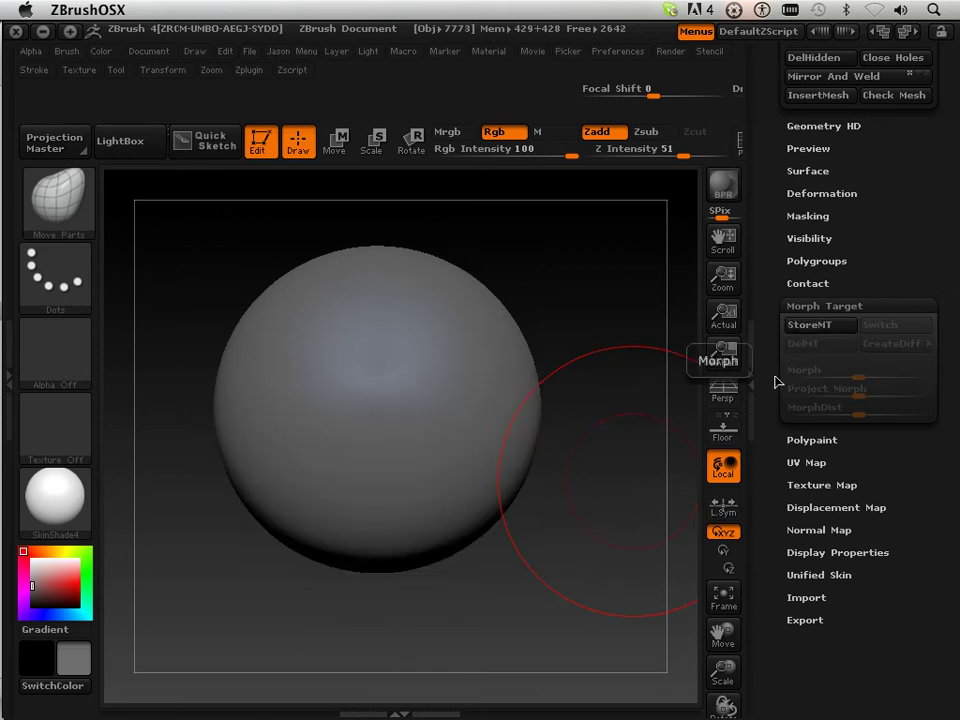
click(816, 326)
drag(696, 508, 594, 497)
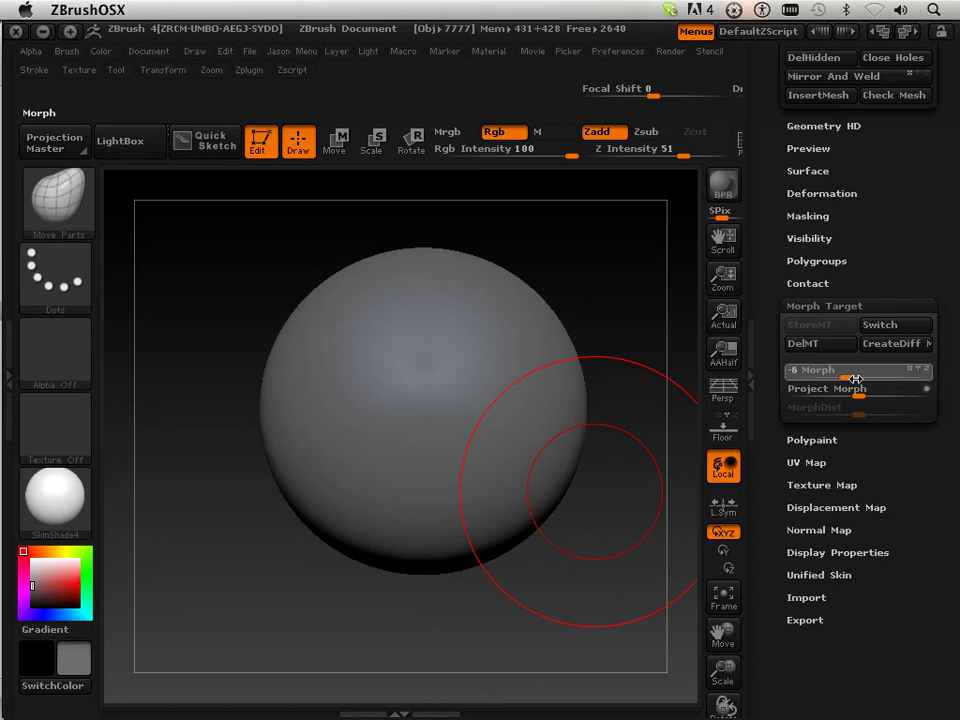
drag(856, 378, 849, 377)
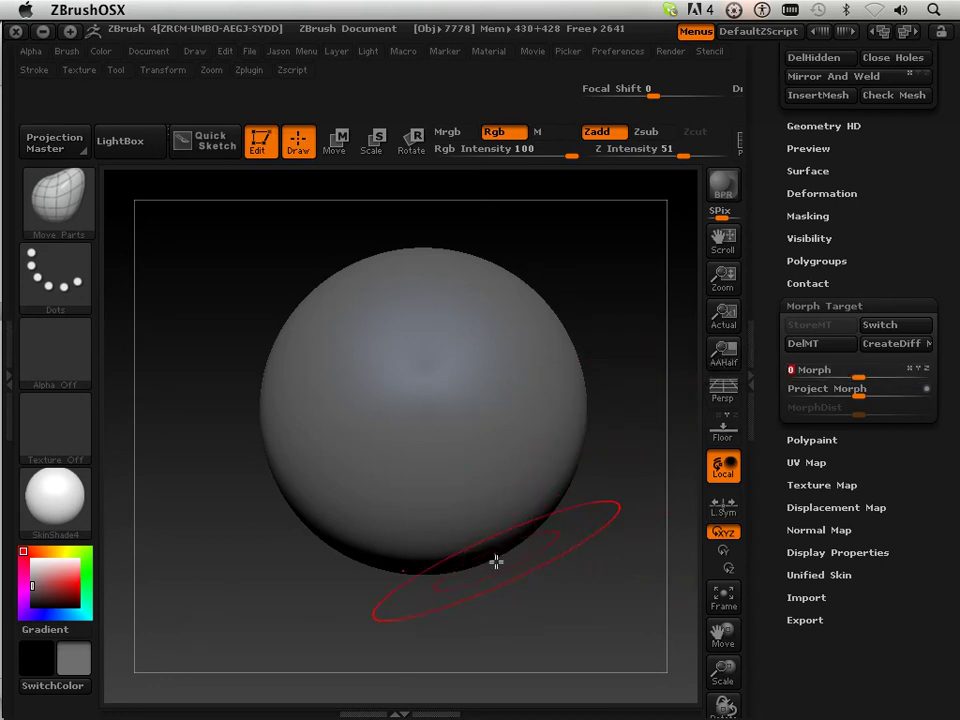
drag(497, 561, 561, 580)
key(s)
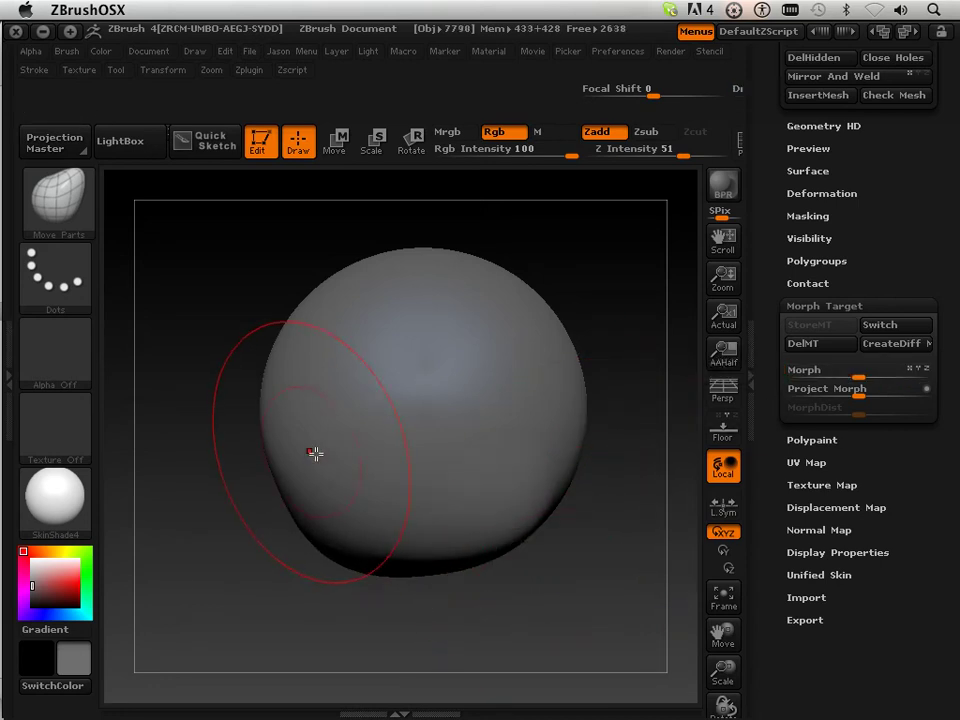
mouse_move(335, 591)
mouse_down()
mouse_move(321, 600)
mouse_move(325, 588)
mouse_up()
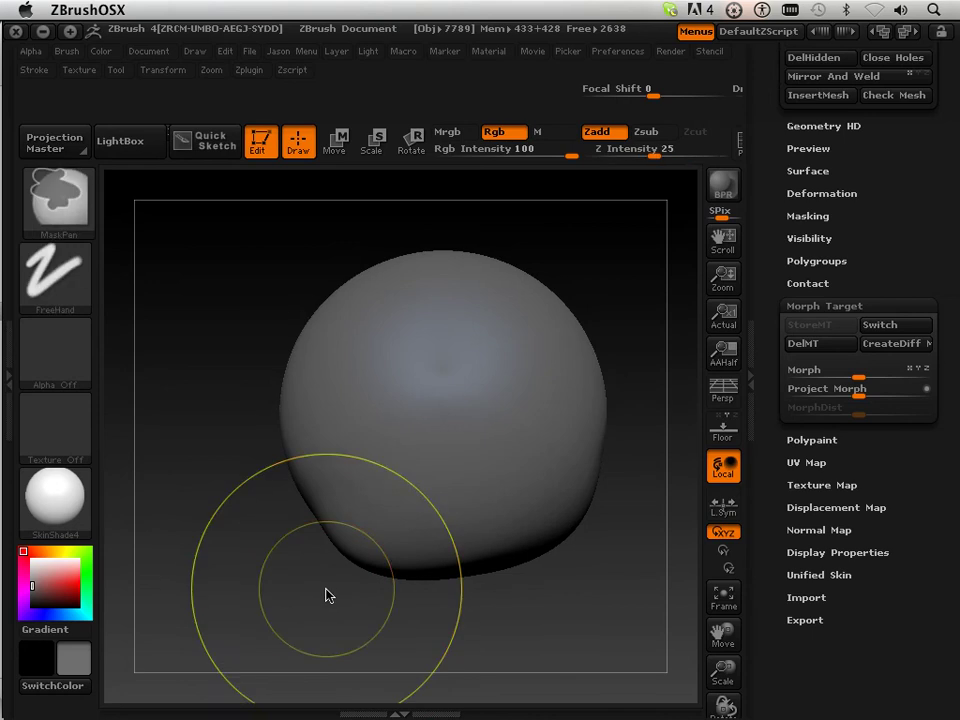
key(ctrl+z)
drag(283, 431, 271, 433)
Cover the sphere's surface with bumpy texture using the Noise brush at Z Intensity 9
click(57, 200)
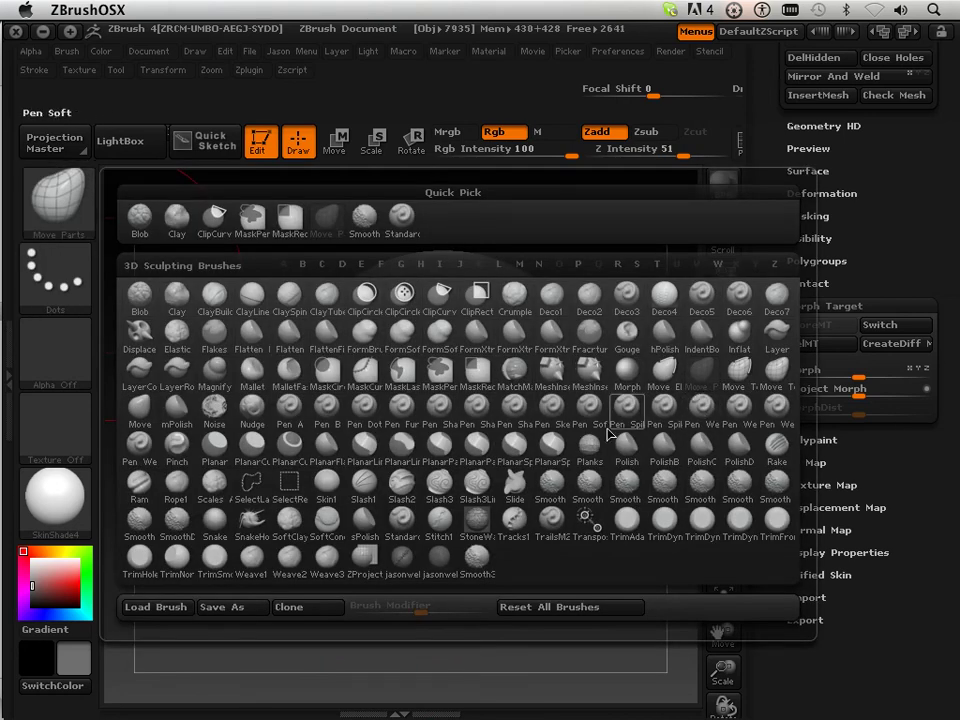
click(215, 405)
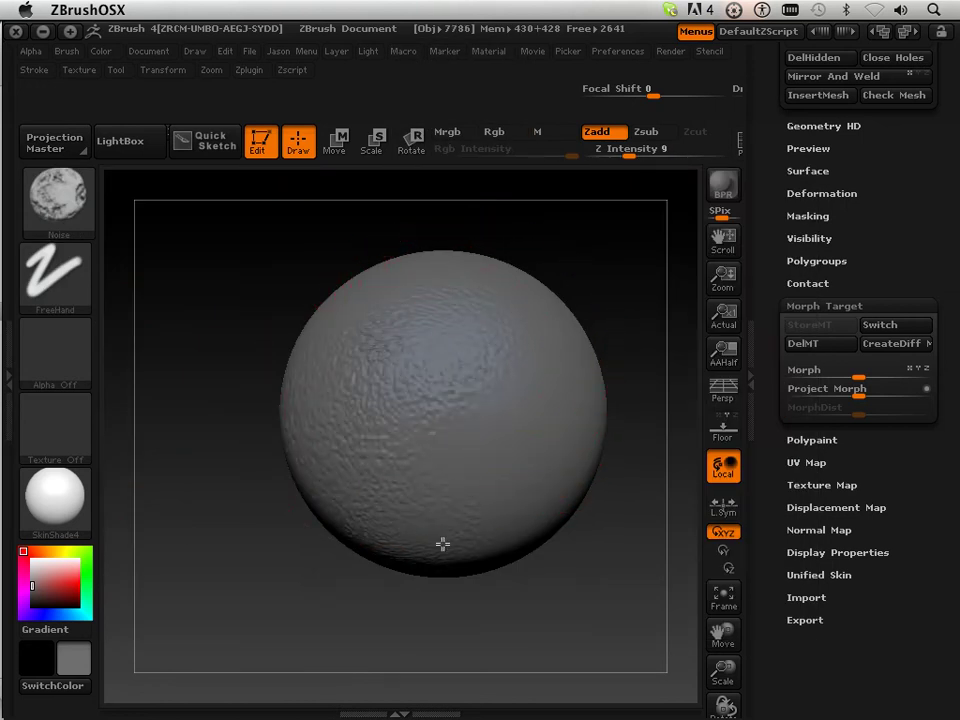
drag(542, 287, 365, 300)
drag(645, 320, 450, 362)
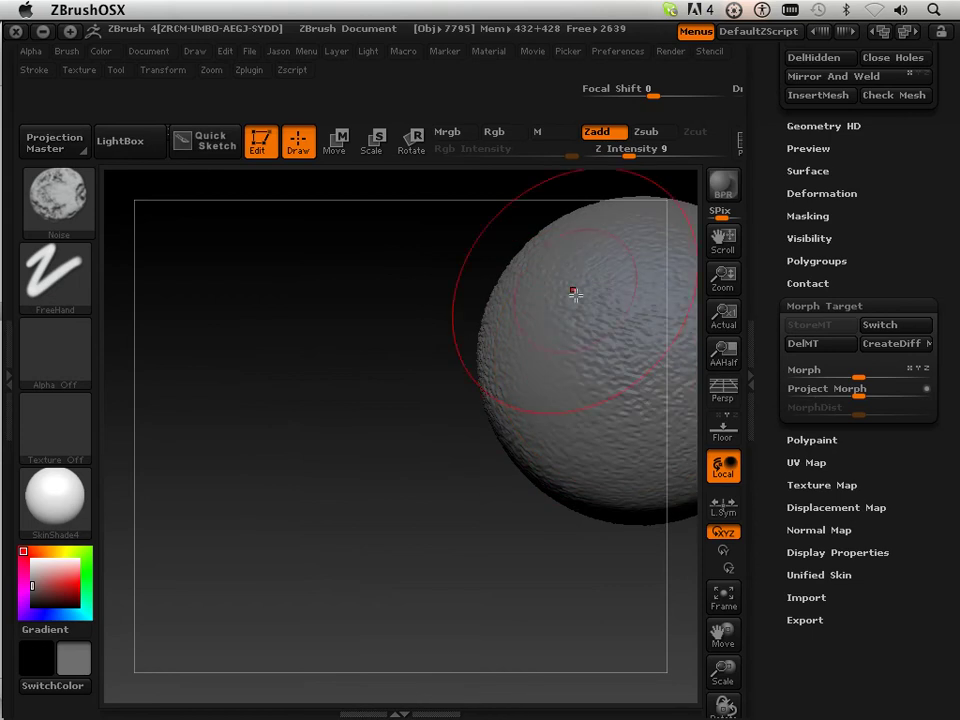
drag(723, 632, 540, 664)
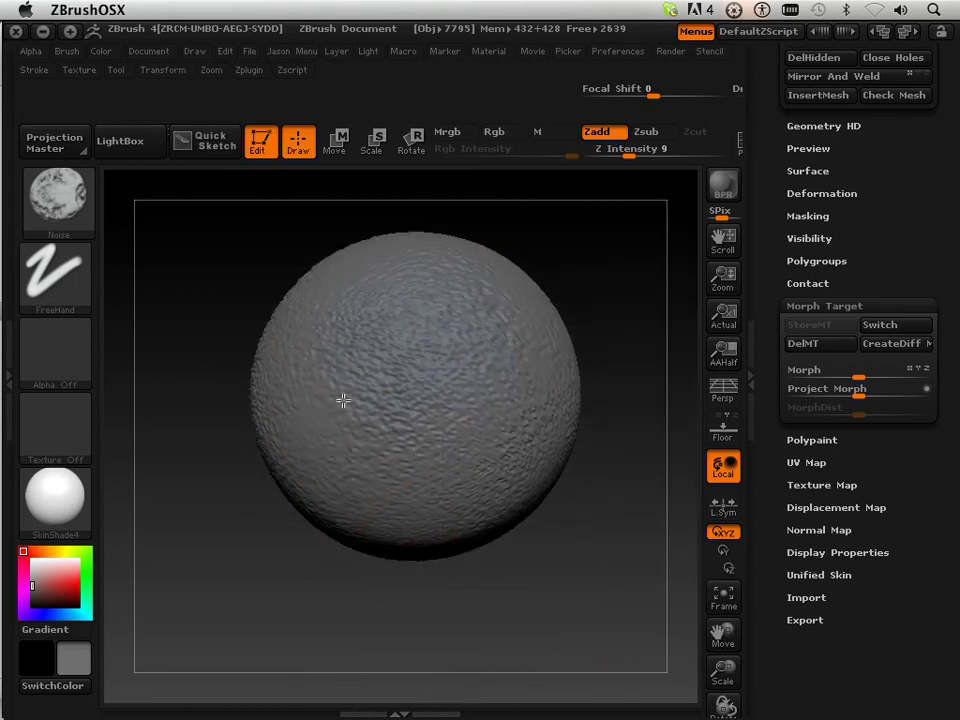
alt+drag(336, 613, 426, 609)
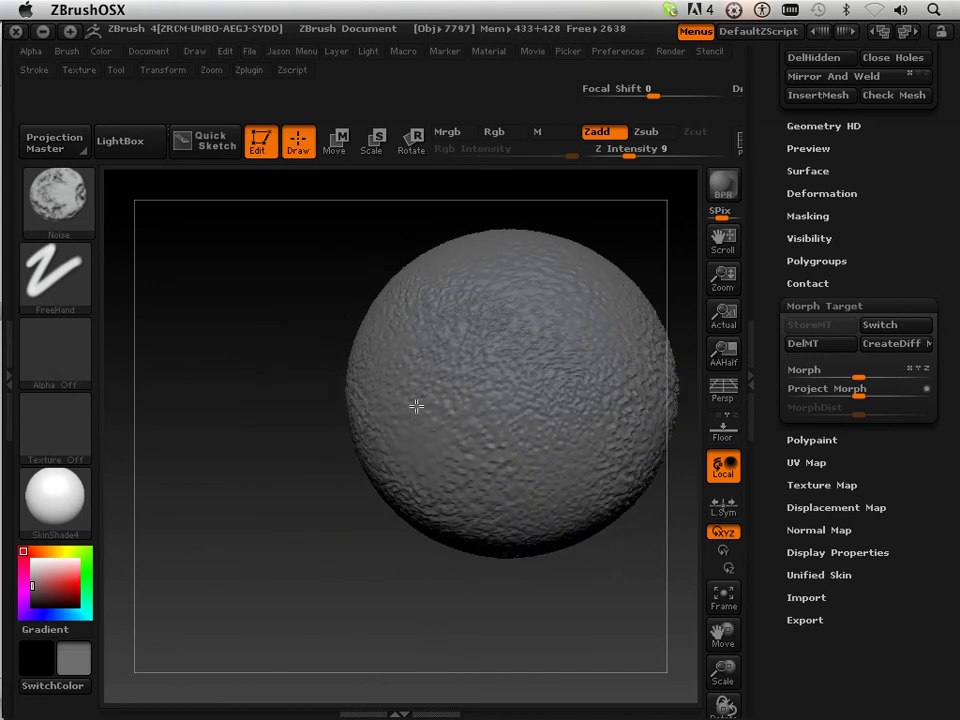
Choose ClipCurve as the selection brush and try to clip a vertical slice off the sphere's side
click(85, 218)
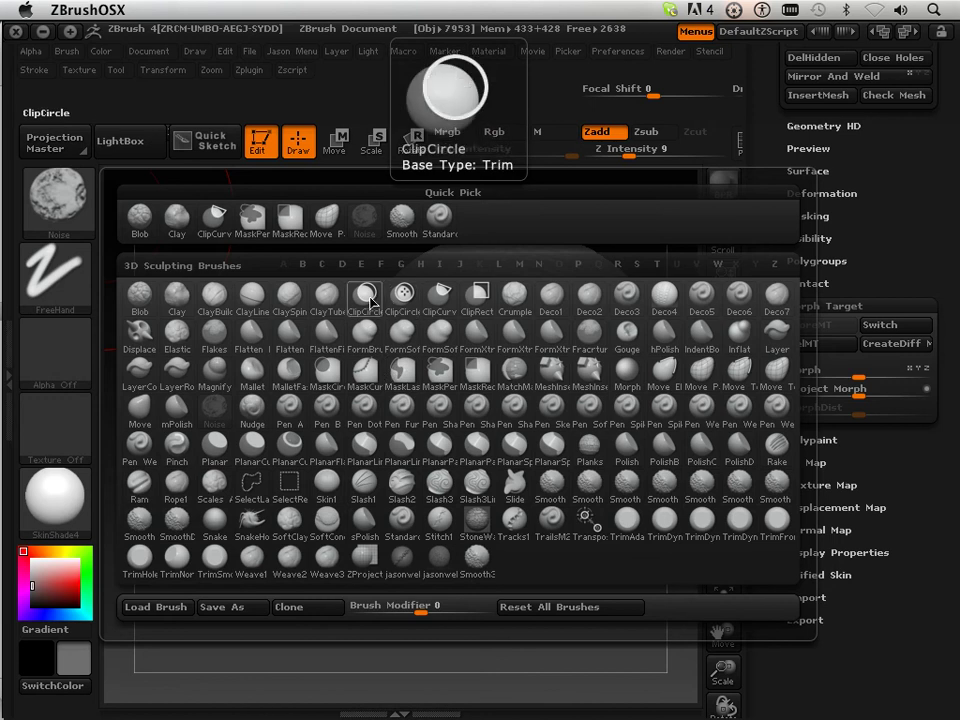
click(432, 303)
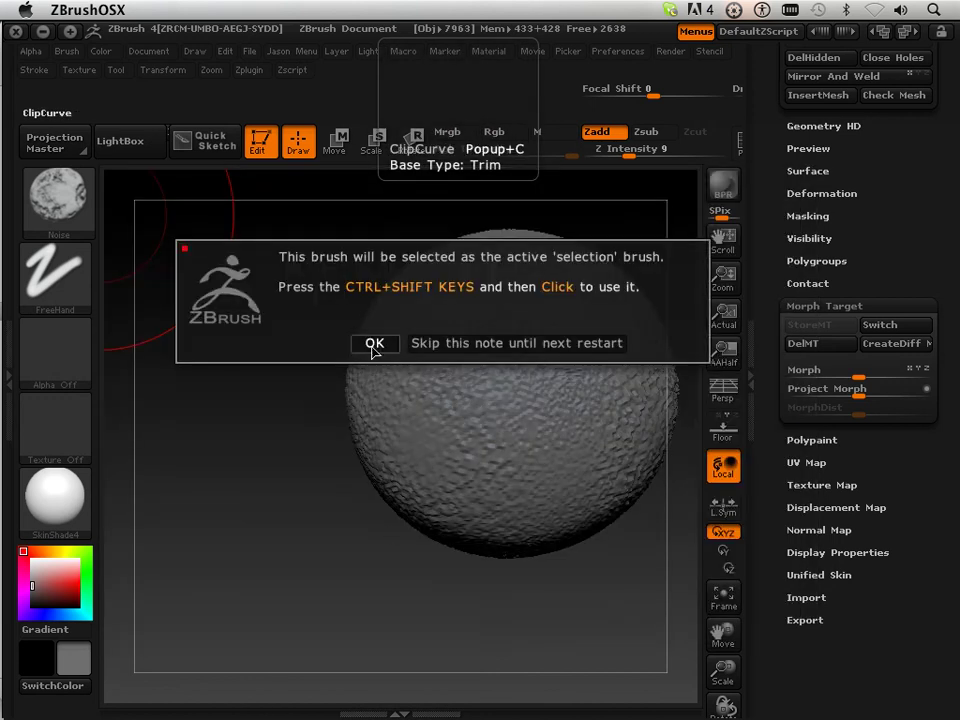
click(373, 344)
ctrl+shift+drag(390, 620, 367, 258)
mouse_move(407, 508)
mouse_down()
mouse_move(439, 587)
mouse_move(379, 579)
mouse_move(391, 585)
mouse_move(293, 210)
mouse_up()
Activate symmetry and clip flat faces on both sides of the noisy sphere with a vertical ClipCurve cut
click(163, 70)
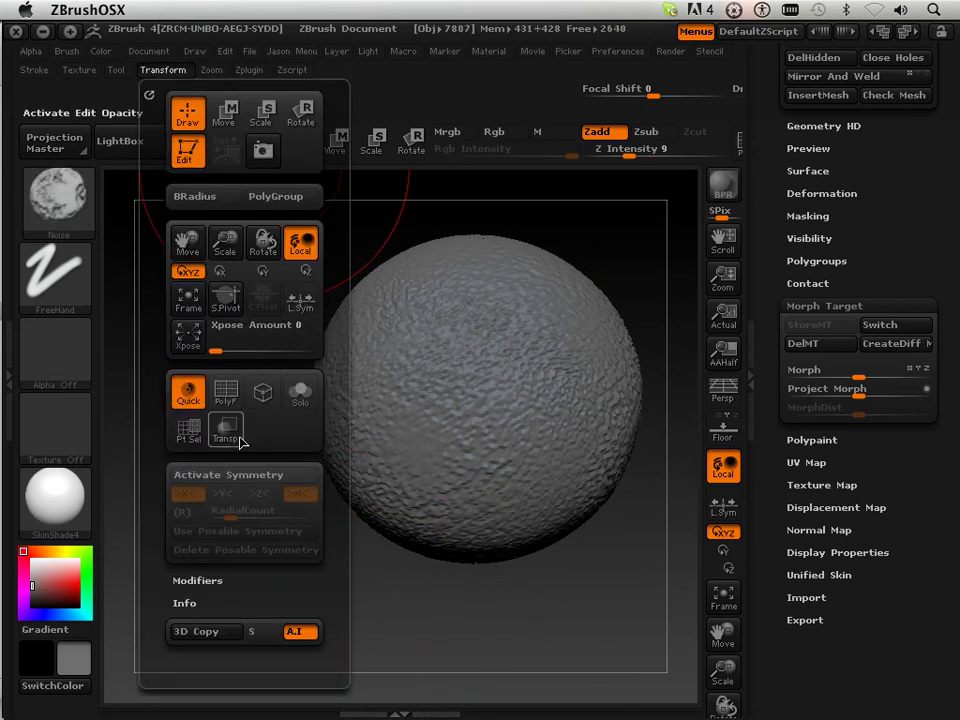
click(228, 474)
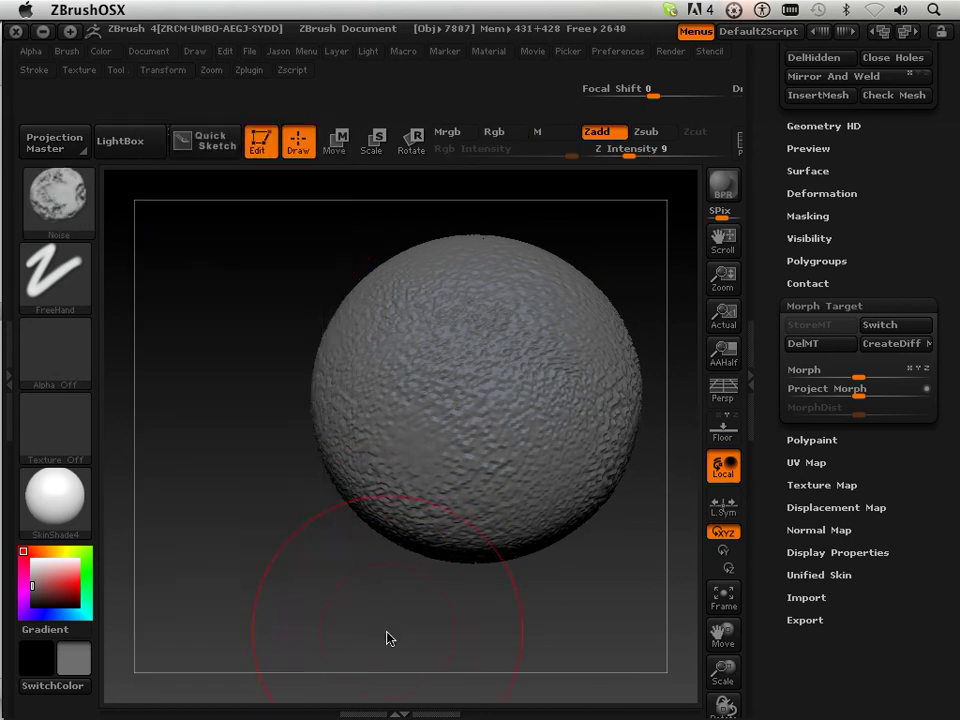
ctrl+shift+drag(370, 575, 365, 252)
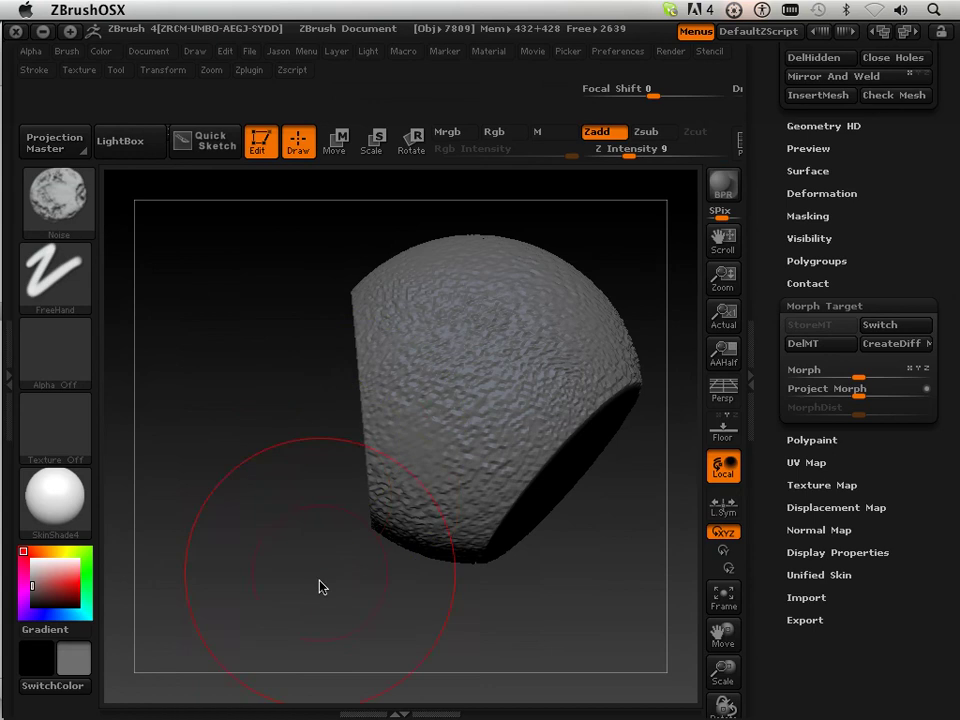
drag(320, 587, 300, 418)
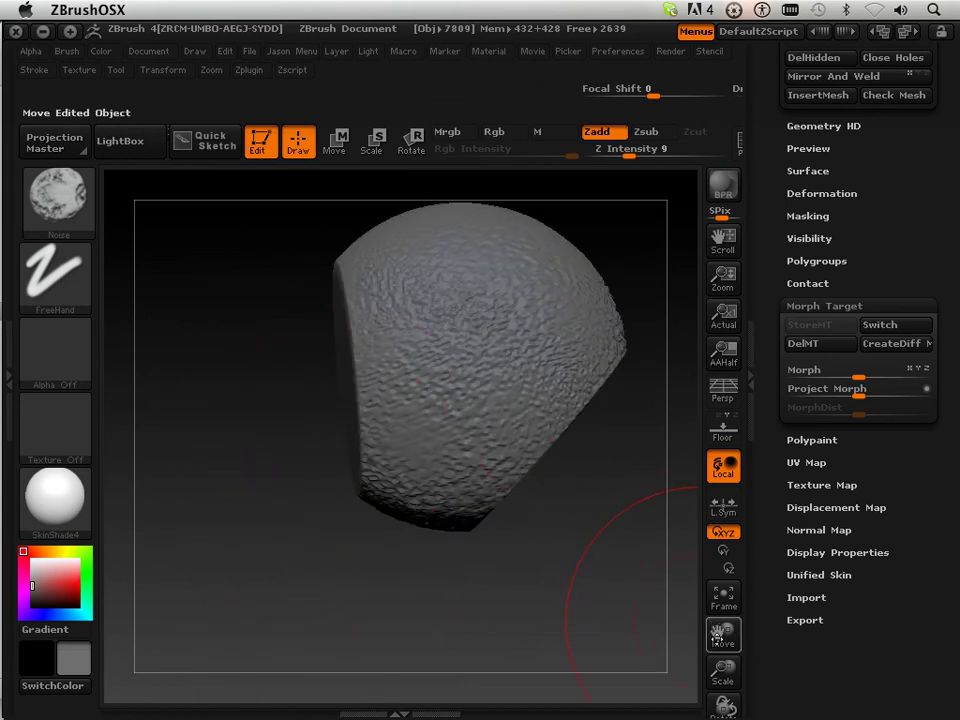
Clip a further flat face across the top of the sphere with ClipCurve
drag(716, 637, 686, 675)
ctrl+shift+drag(655, 440, 632, 391)
ctrl+shift+drag(266, 274, 700, 420)
mouse_move(619, 579)
mouse_down()
mouse_move(557, 614)
mouse_move(626, 559)
mouse_move(594, 587)
mouse_move(510, 527)
mouse_move(375, 323)
mouse_up()
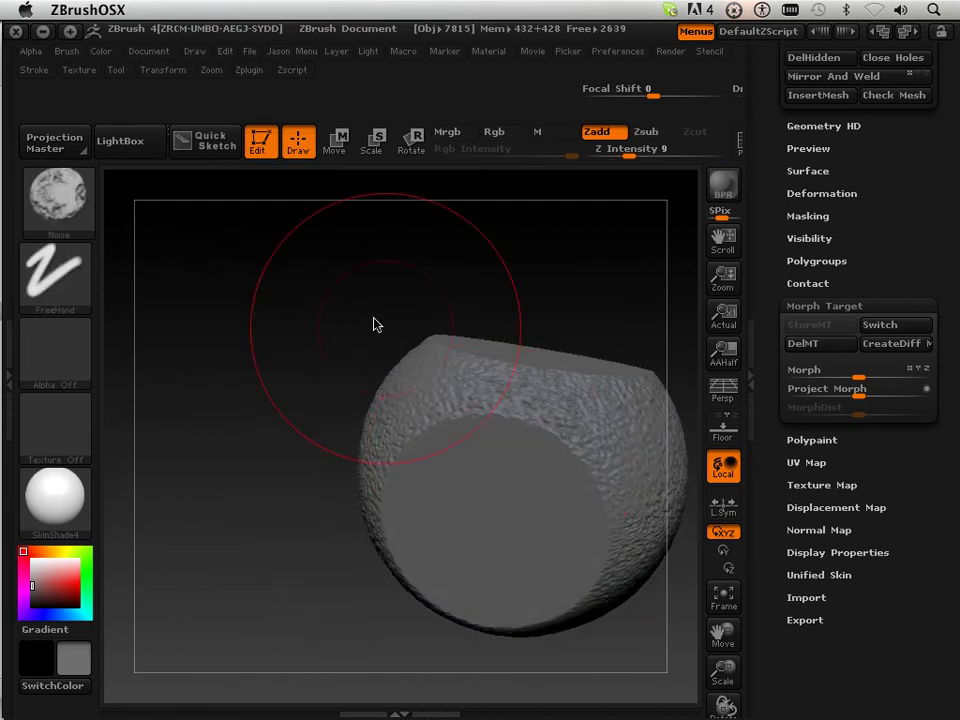
Choose the Morph brush and paint over the sphere's clipped side face and nearby noise to restore the stored shape
click(70, 205)
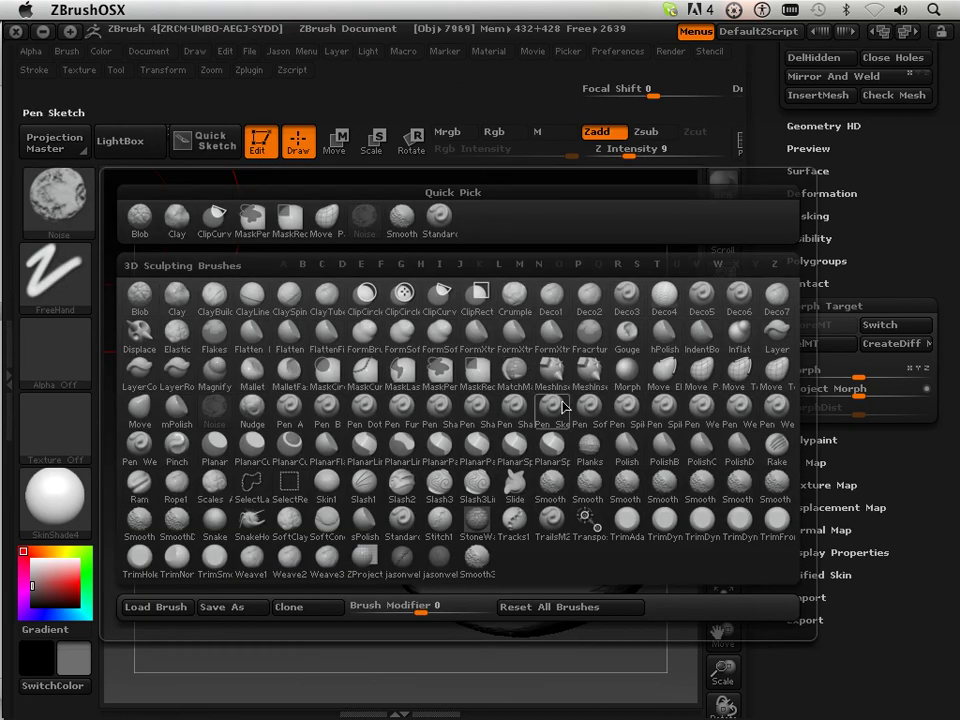
click(627, 370)
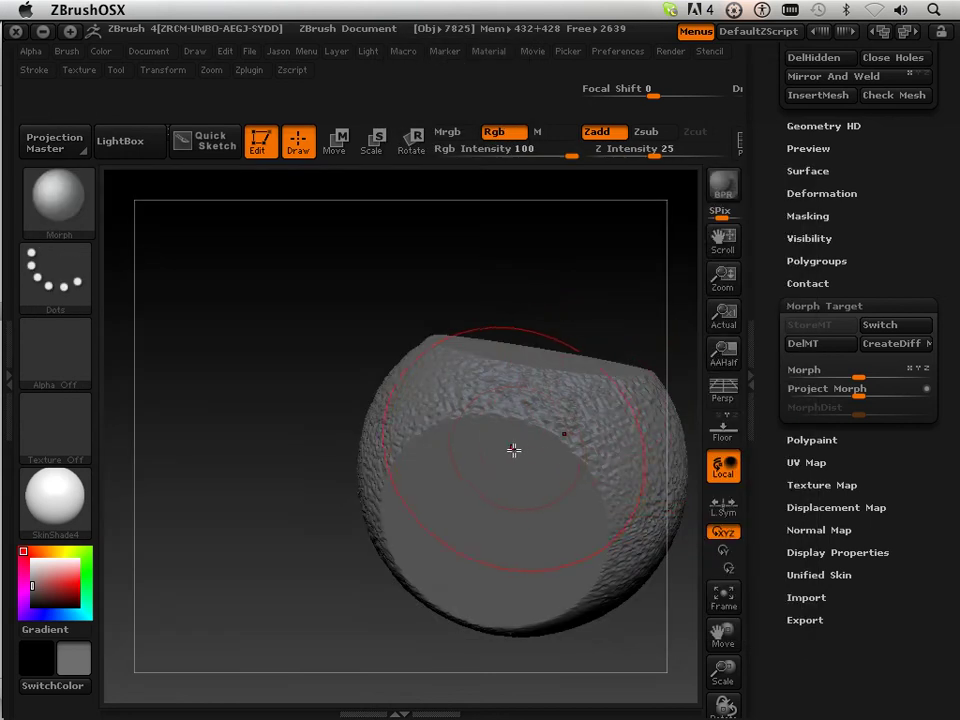
mouse_move(322, 500)
mouse_down()
mouse_move(255, 512)
mouse_move(493, 408)
mouse_up()
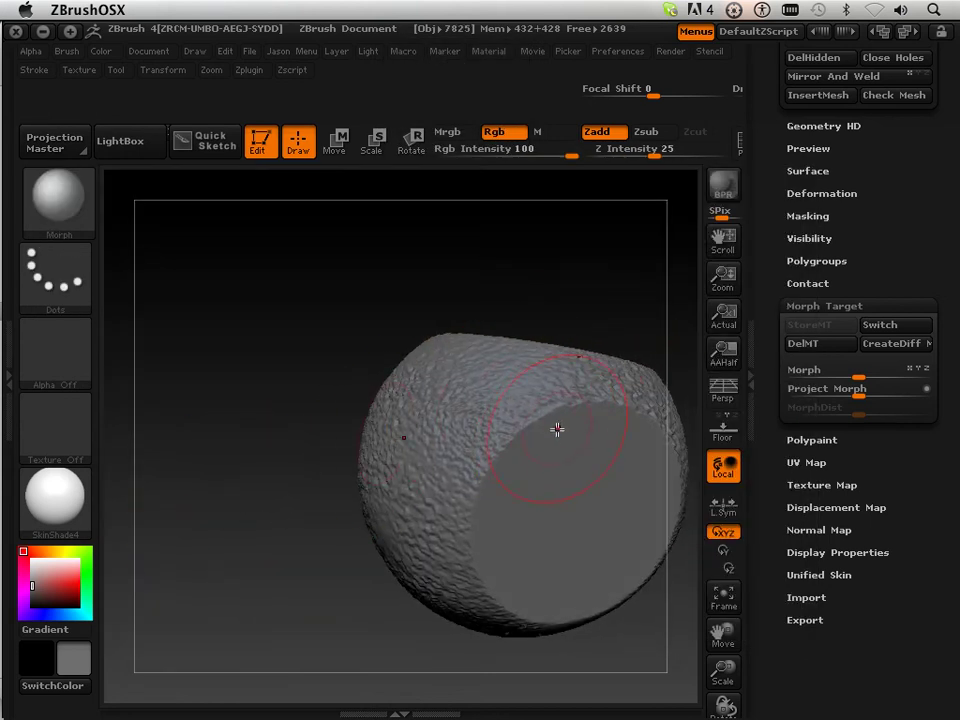
mouse_move(577, 413)
mouse_down()
mouse_move(561, 409)
mouse_move(521, 431)
mouse_move(482, 467)
mouse_move(465, 520)
mouse_move(476, 568)
mouse_move(511, 606)
mouse_up()
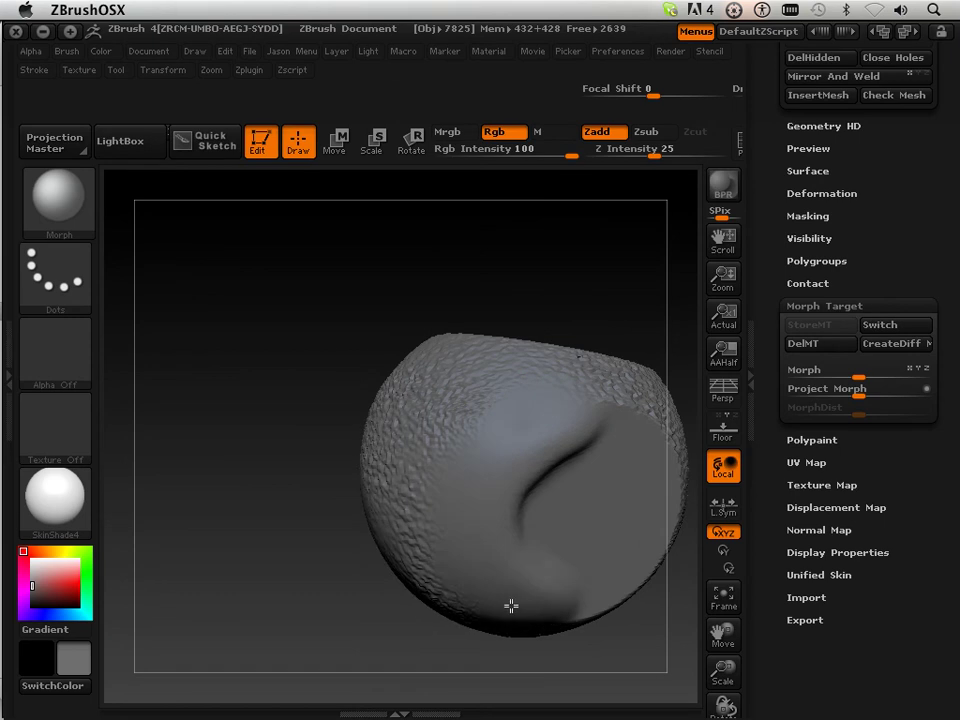
mouse_move(488, 529)
mouse_down()
mouse_move(549, 461)
mouse_move(628, 435)
mouse_move(656, 525)
mouse_move(581, 581)
mouse_move(634, 523)
mouse_move(549, 555)
mouse_up()
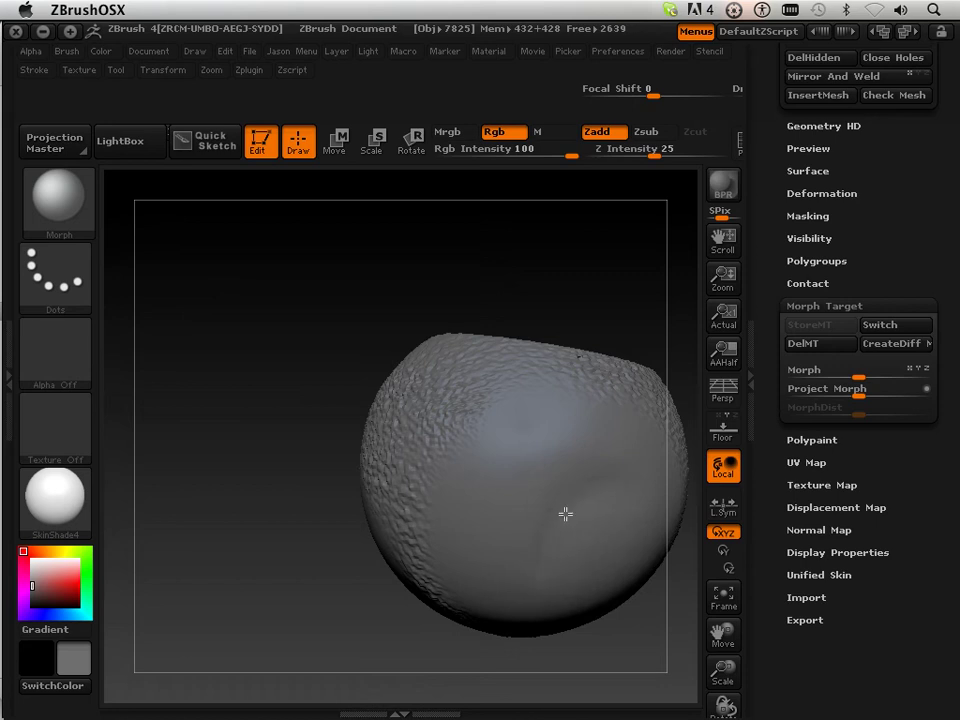
Paint with the Morph brush over the flat top face and most of the remaining noise to bring back the smooth sphere
drag(297, 368, 290, 493)
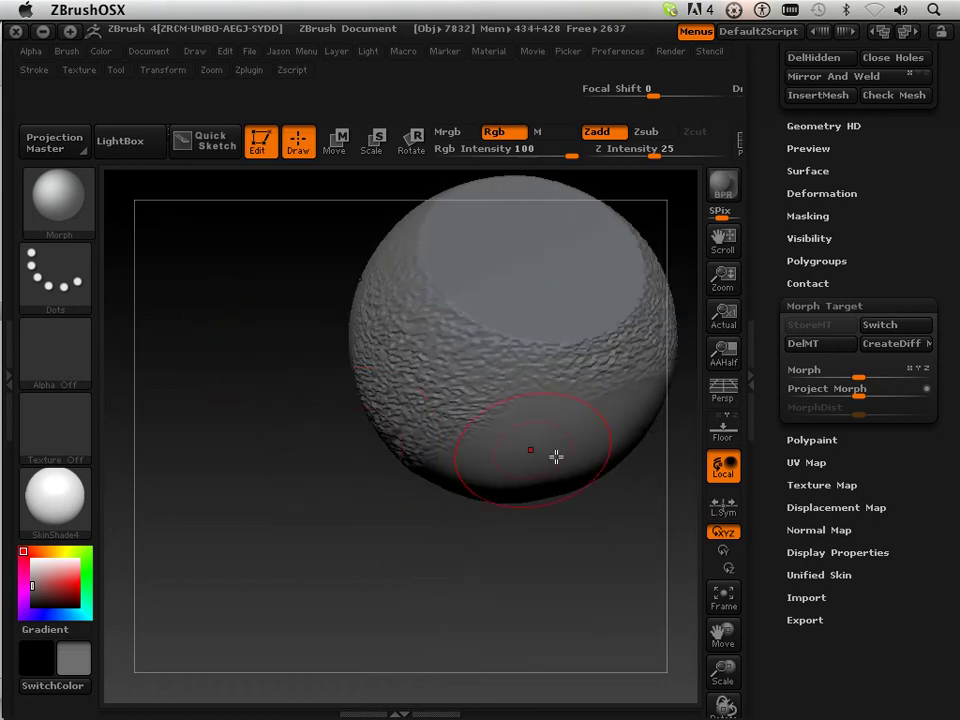
drag(721, 629, 716, 643)
mouse_move(482, 494)
mouse_down()
mouse_move(525, 508)
mouse_move(525, 407)
mouse_move(470, 464)
mouse_move(542, 451)
mouse_up()
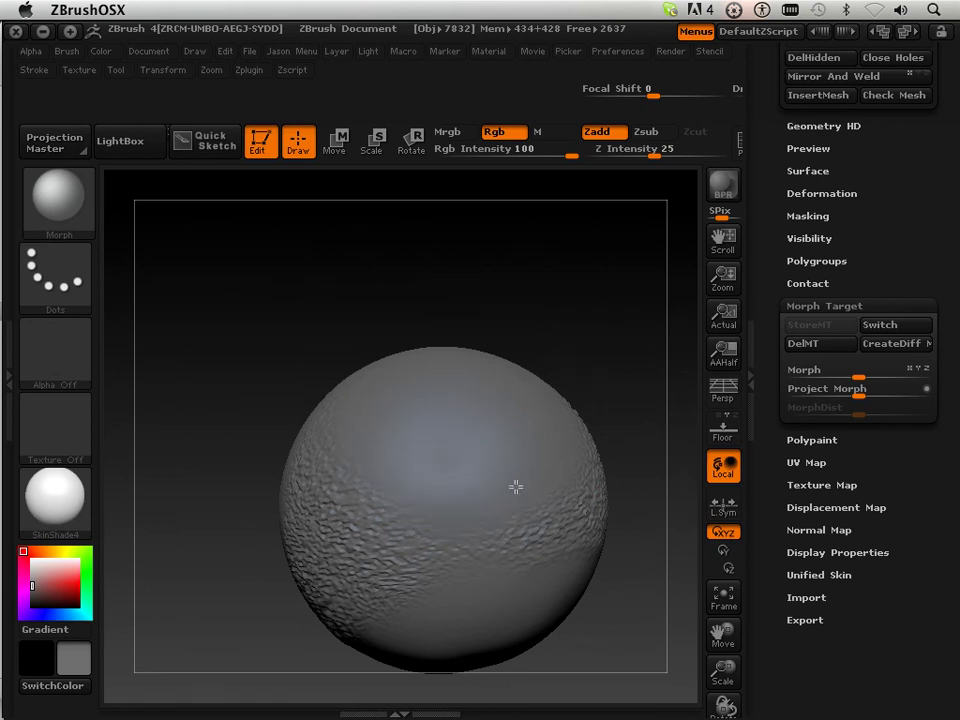
mouse_move(632, 373)
mouse_down()
mouse_move(463, 343)
mouse_move(574, 317)
mouse_move(626, 386)
mouse_move(680, 380)
mouse_move(555, 334)
mouse_move(581, 448)
mouse_move(429, 485)
mouse_up()
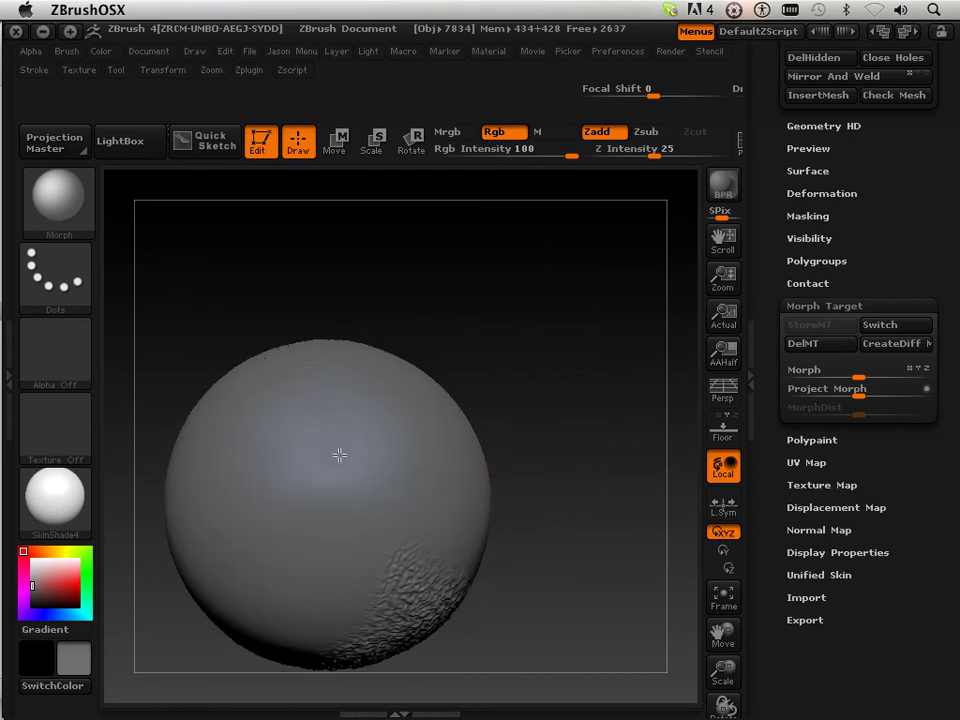
drag(566, 310, 496, 391)
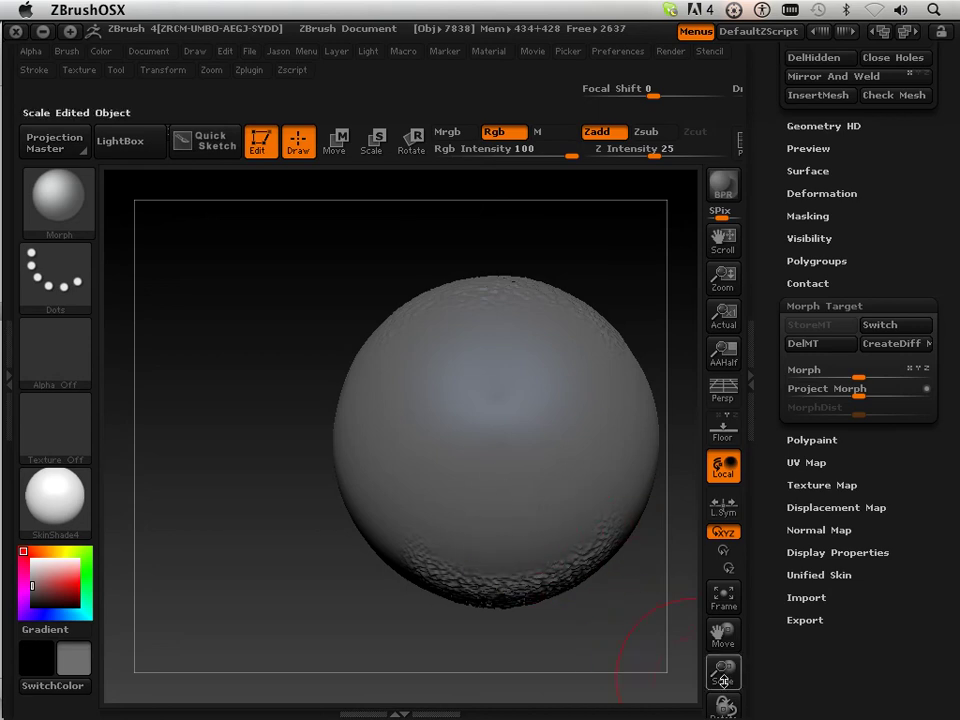
Clip flat faces onto the sides of the restored sphere with a vertical ClipCurve cut
drag(724, 679, 722, 648)
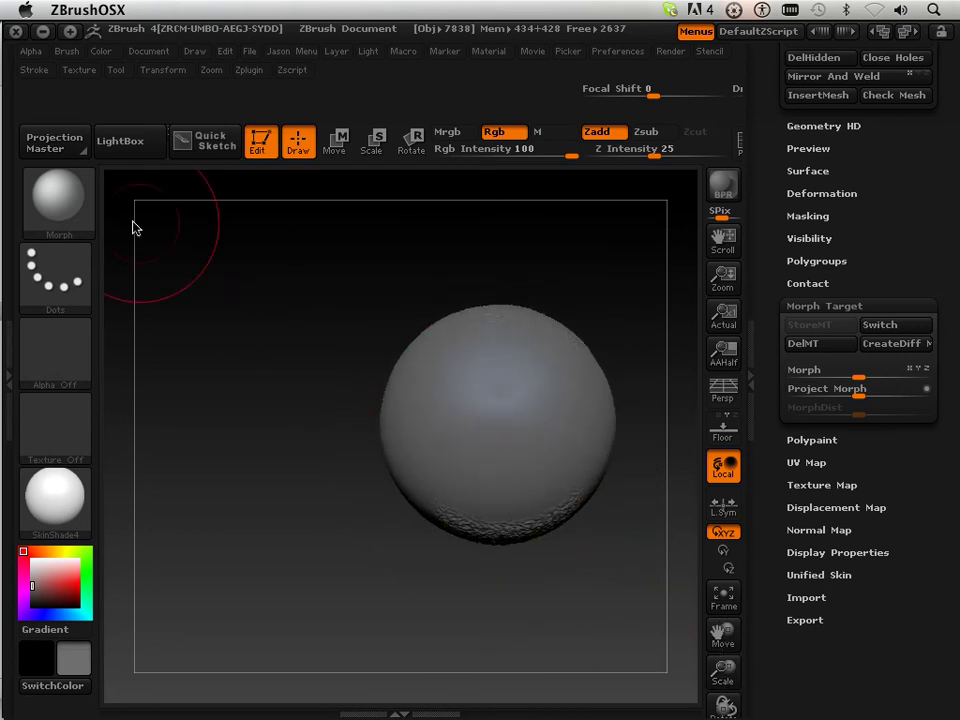
drag(350, 484, 391, 550)
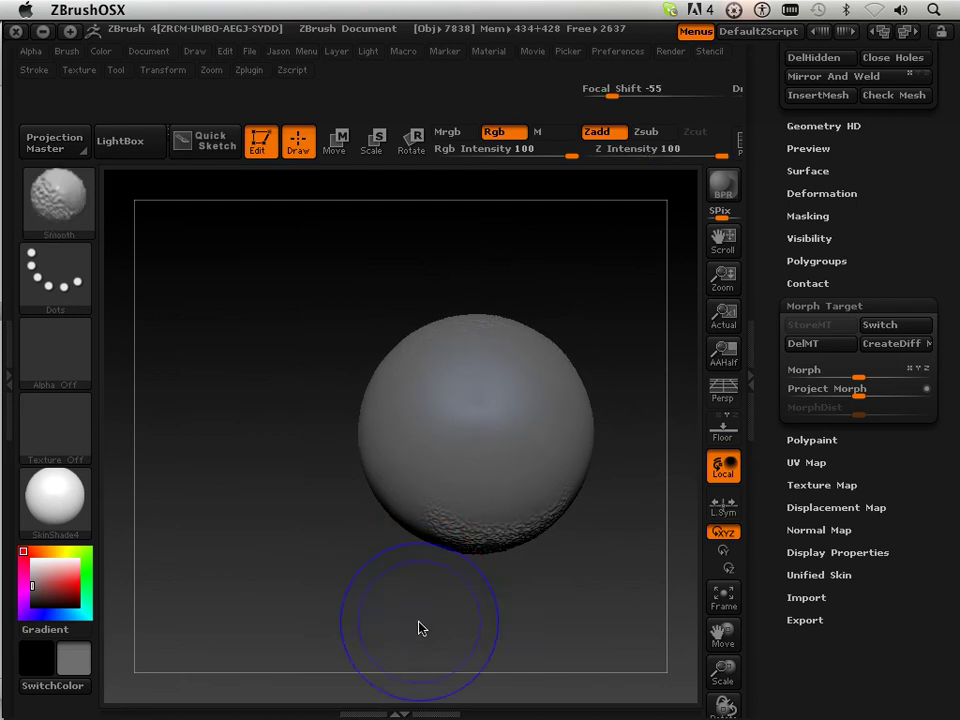
key(ctrl+shift)
mouse_move(419, 640)
mouse_down()
mouse_move(396, 321)
mouse_move(413, 262)
mouse_up()
drag(573, 659, 586, 655)
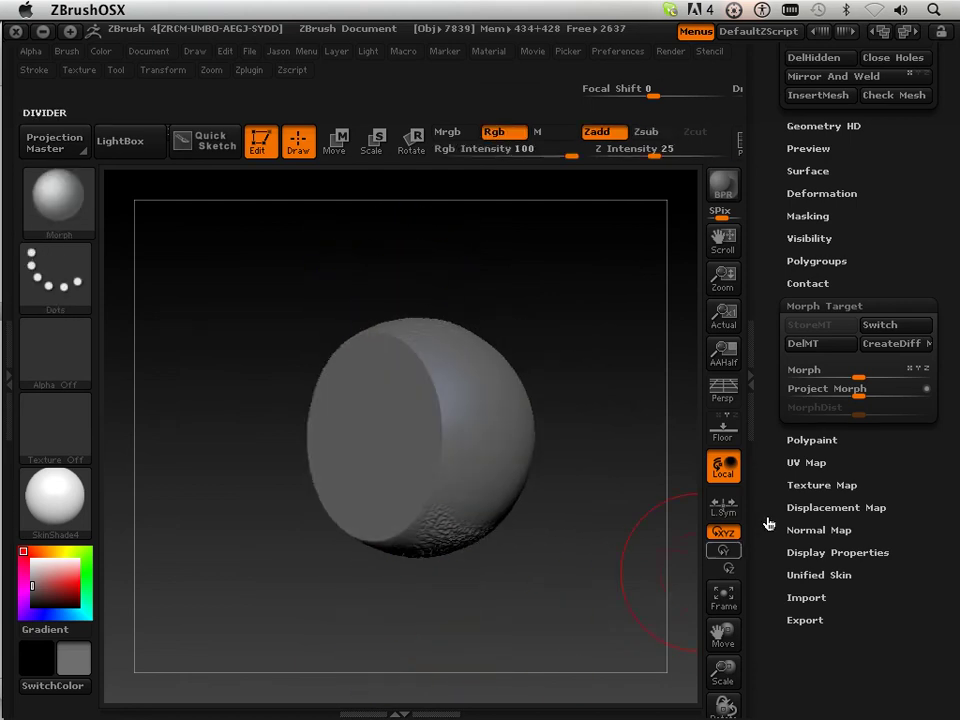
Delete the old morph target and store the clipped sphere as the new one
click(820, 348)
click(810, 326)
drag(595, 518, 643, 519)
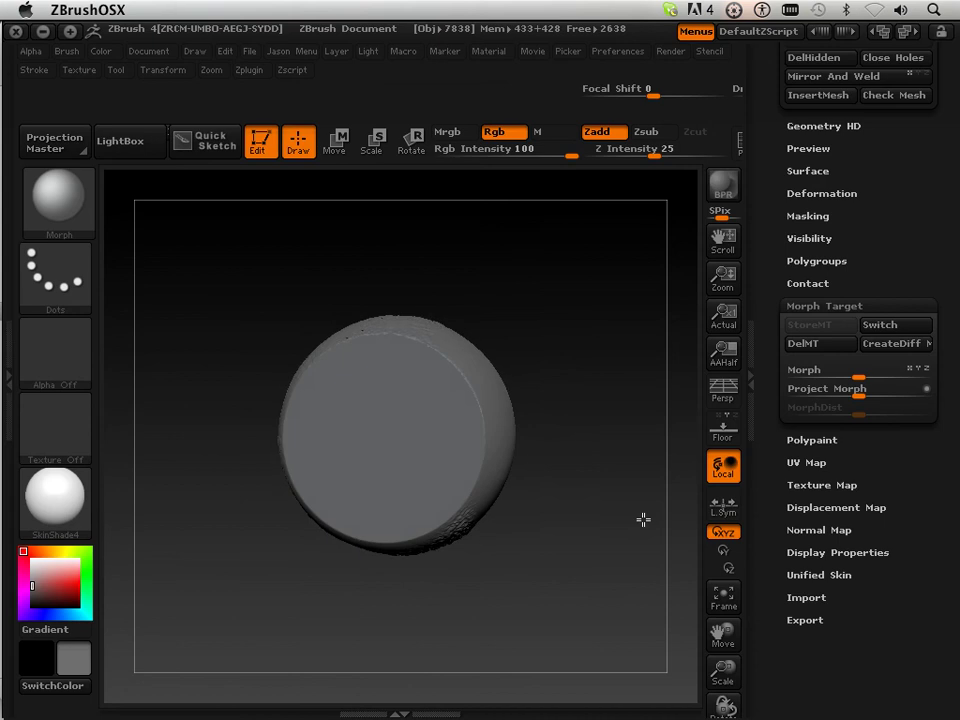
Choose the FormBrush at Z Intensity 8 and build up swollen, distorted forms on the flat faces and around the body
click(60, 200)
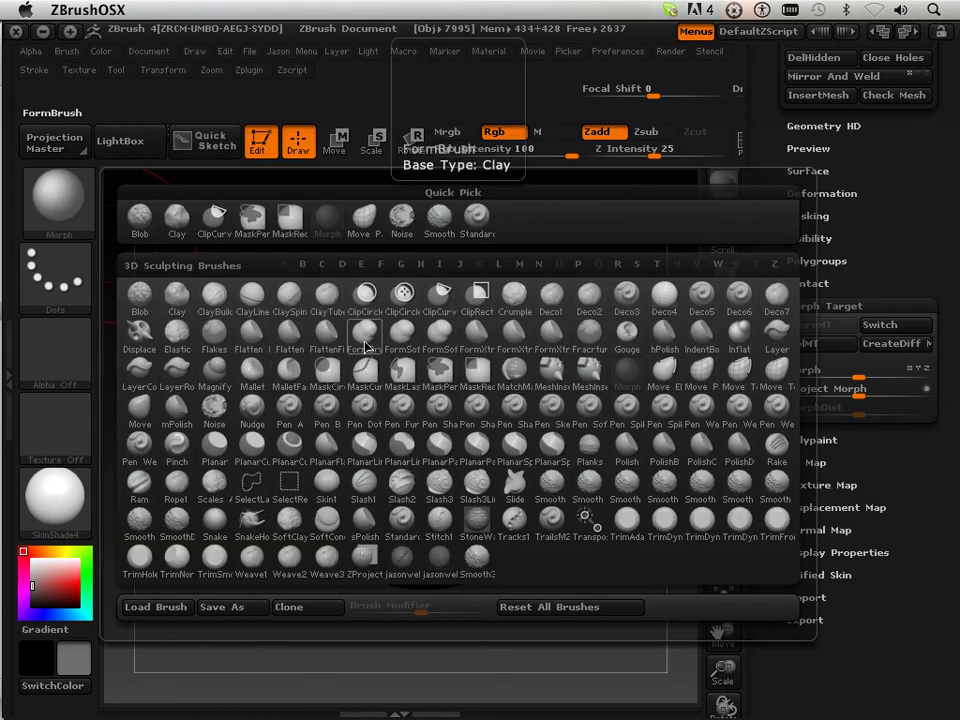
click(366, 347)
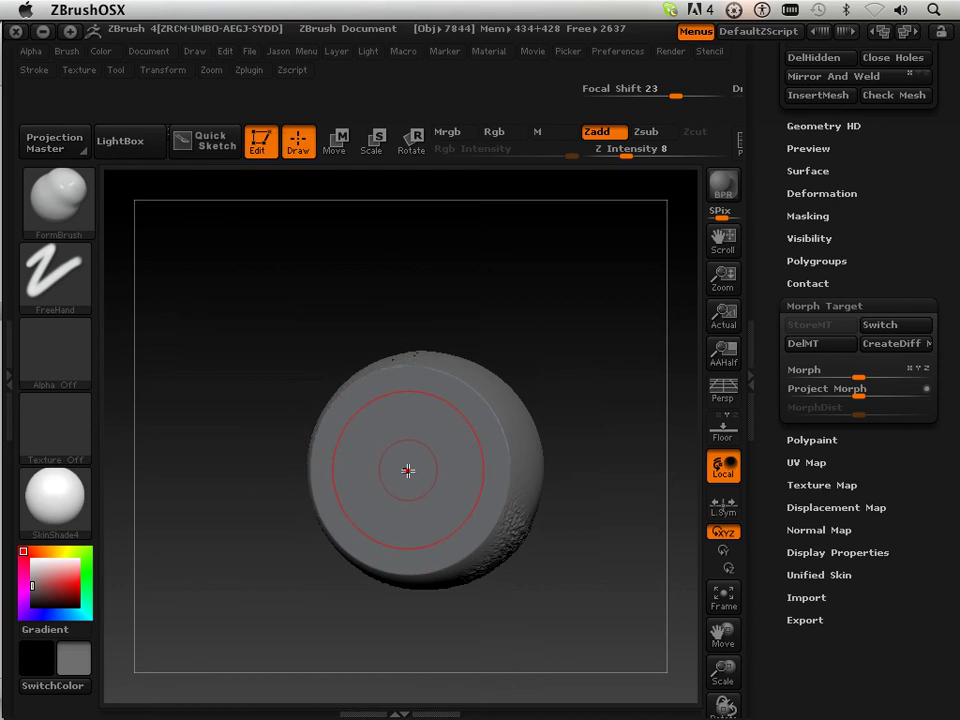
drag(411, 468, 410, 443)
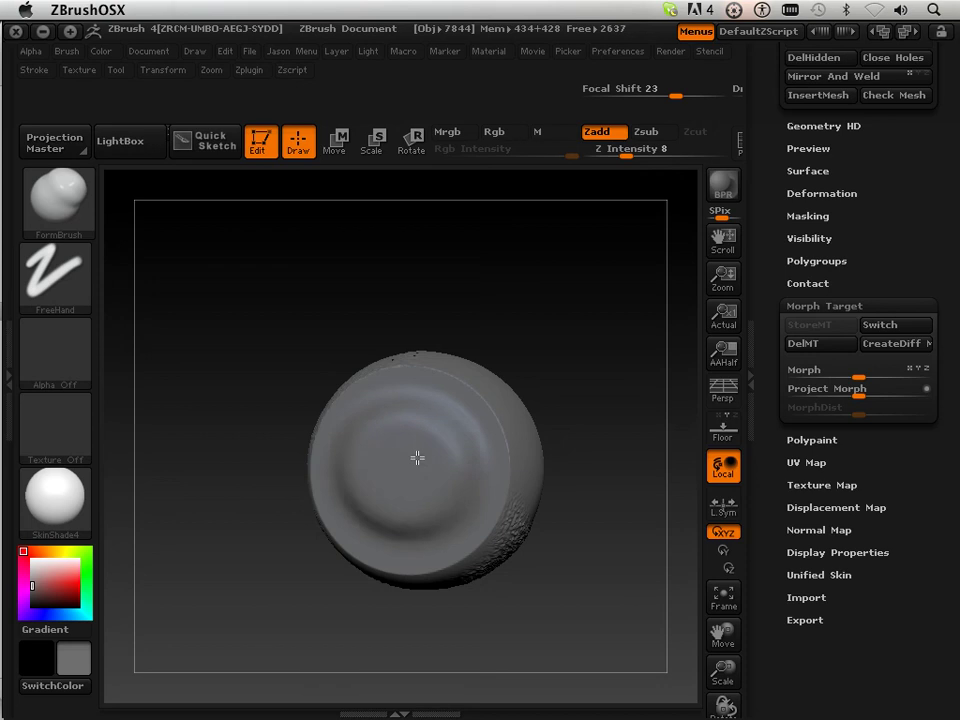
drag(586, 410, 509, 414)
drag(439, 398, 476, 438)
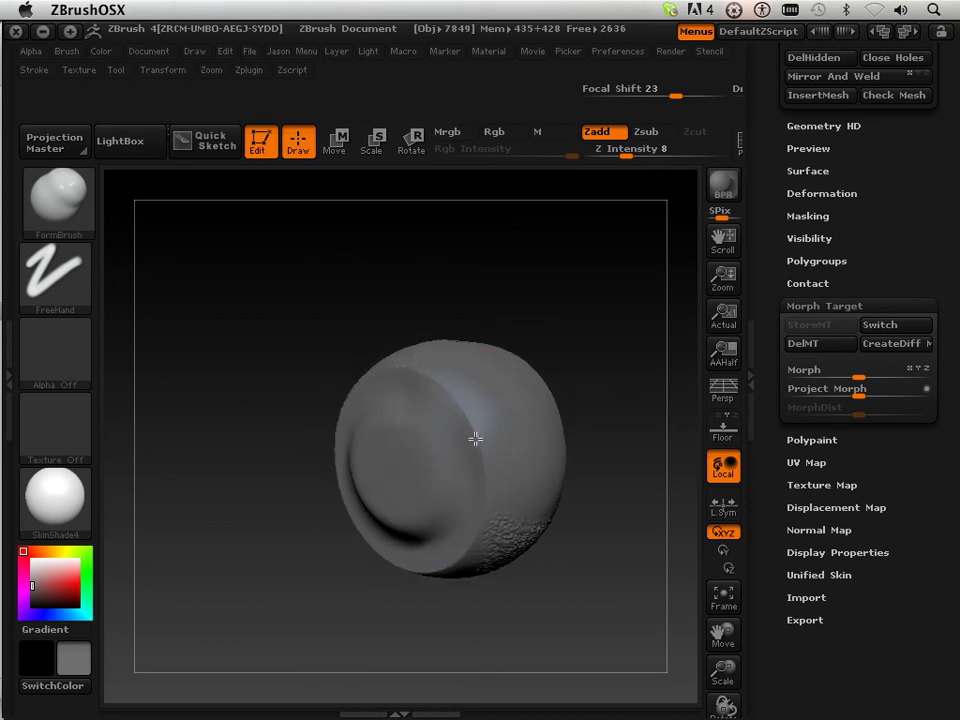
mouse_move(487, 508)
mouse_down()
mouse_move(454, 559)
mouse_move(403, 570)
mouse_move(349, 523)
mouse_move(331, 442)
mouse_move(387, 374)
mouse_up()
drag(240, 466, 305, 446)
mouse_move(398, 369)
mouse_down()
mouse_move(311, 399)
mouse_move(281, 476)
mouse_move(324, 561)
mouse_move(403, 579)
mouse_move(484, 540)
mouse_move(508, 465)
mouse_move(484, 392)
mouse_move(428, 354)
mouse_move(321, 388)
mouse_move(274, 420)
mouse_move(270, 514)
mouse_move(323, 584)
mouse_move(544, 598)
mouse_move(514, 598)
mouse_up()
Switch to the Morph brush and paint over the swollen forms to restore the stored clipped shape with its flat faces
click(90, 232)
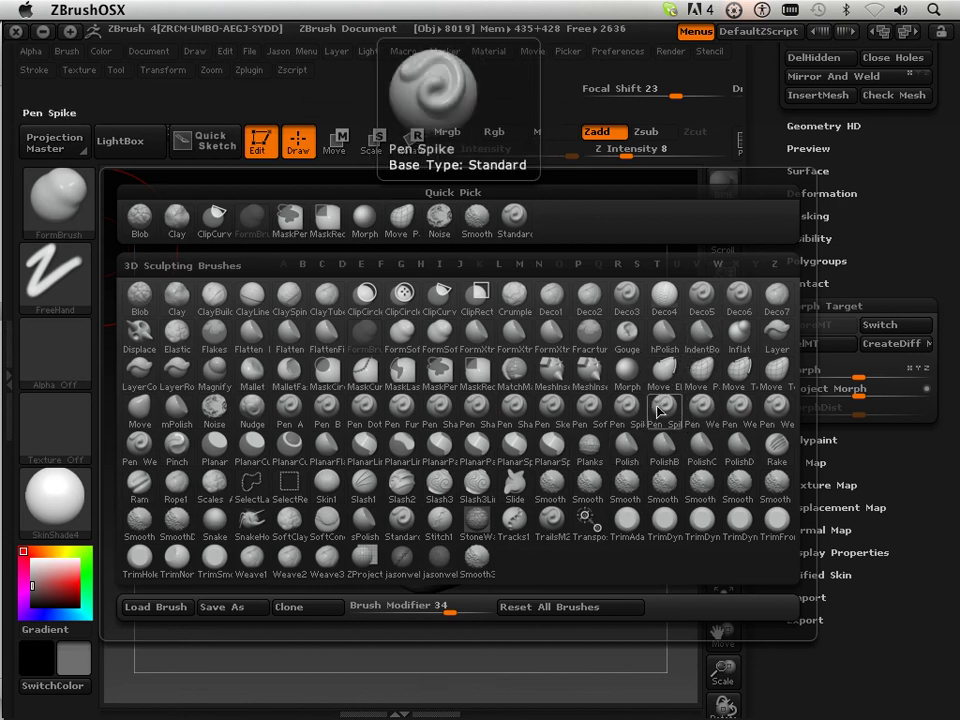
click(627, 373)
mouse_move(493, 571)
mouse_down()
mouse_move(562, 632)
mouse_move(545, 629)
mouse_move(498, 396)
mouse_move(489, 418)
mouse_move(508, 521)
mouse_move(498, 668)
mouse_move(561, 647)
mouse_move(574, 568)
mouse_move(514, 435)
mouse_up()
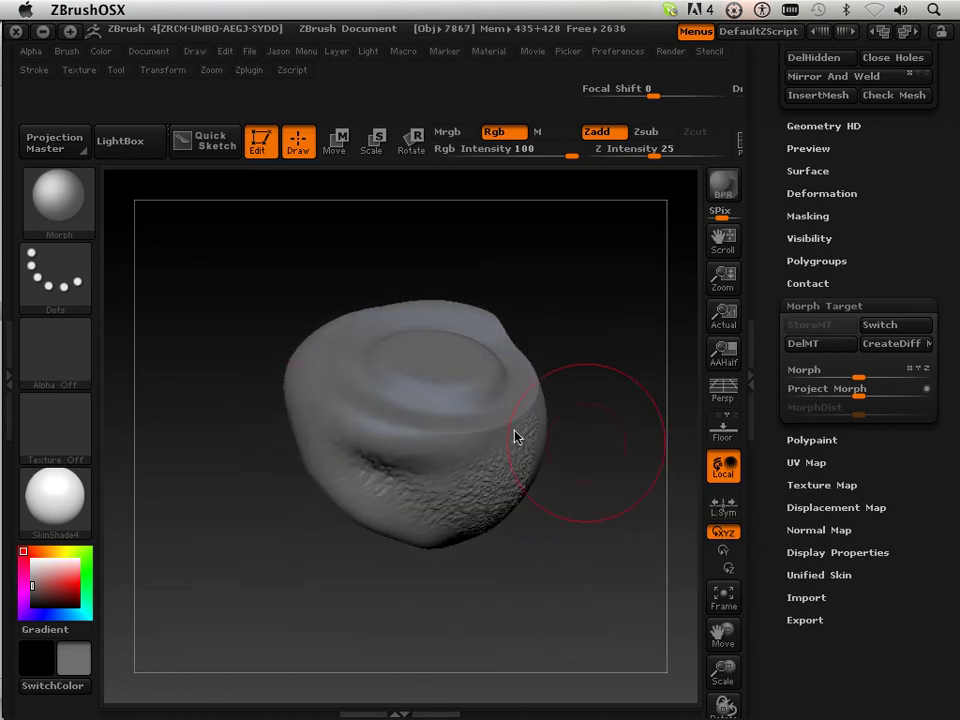
mouse_move(274, 390)
mouse_down()
mouse_move(328, 452)
mouse_move(298, 353)
mouse_up()
mouse_move(334, 289)
mouse_down()
mouse_move(467, 244)
mouse_move(512, 374)
mouse_move(433, 354)
mouse_move(343, 373)
mouse_move(444, 347)
mouse_move(463, 363)
mouse_move(364, 377)
mouse_move(501, 393)
mouse_up()
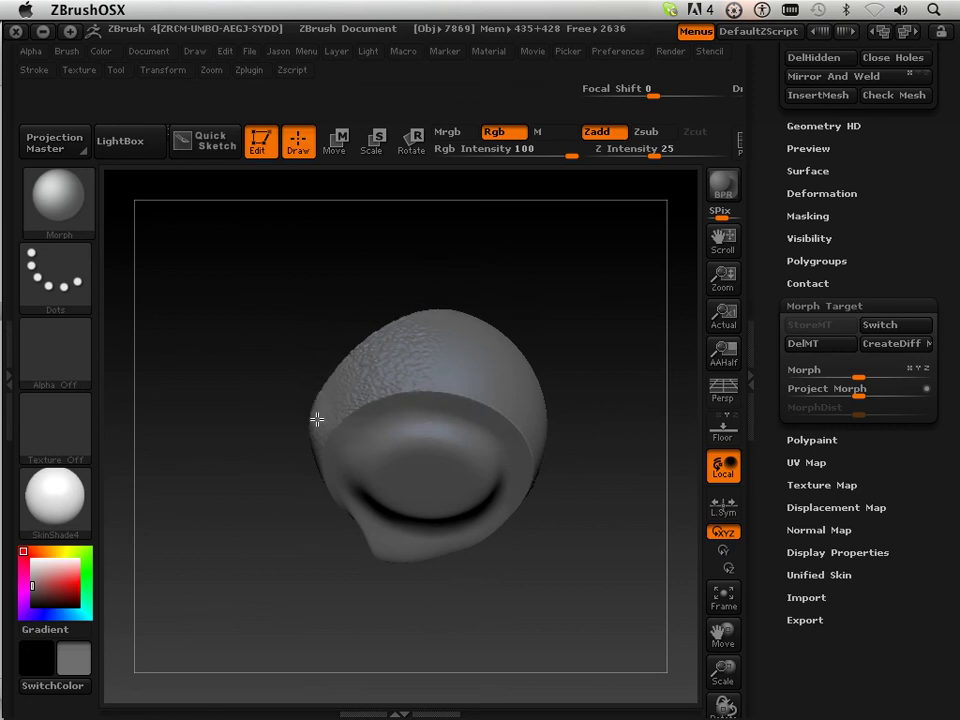
drag(320, 524, 457, 338)
mouse_move(513, 449)
mouse_down()
mouse_move(579, 495)
mouse_move(555, 463)
mouse_move(570, 369)
mouse_move(615, 319)
mouse_move(553, 347)
mouse_up()
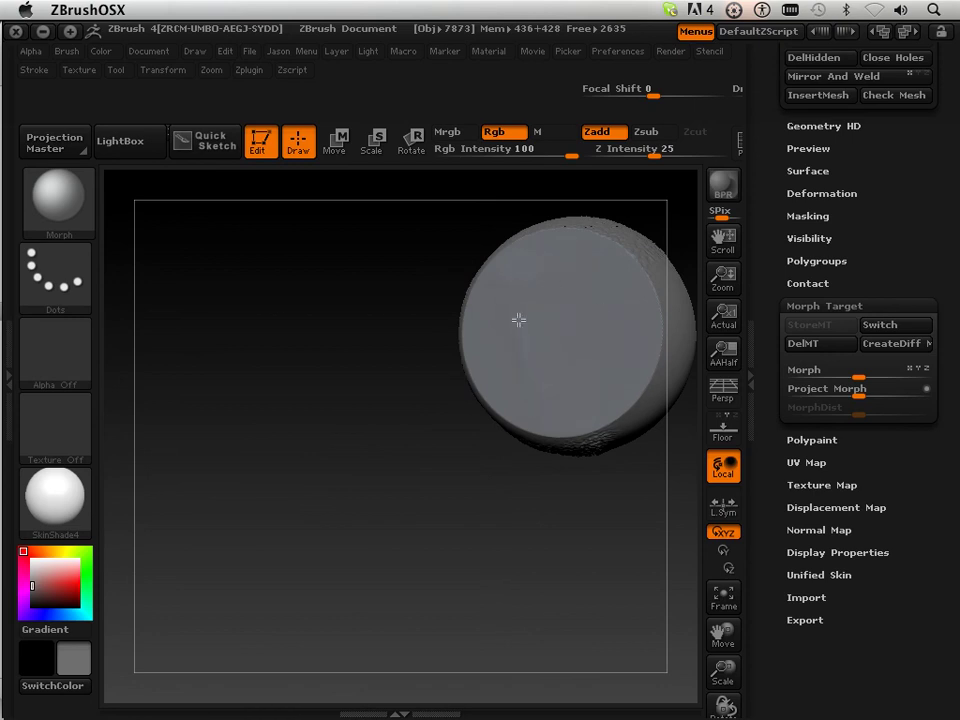
drag(723, 634, 610, 607)
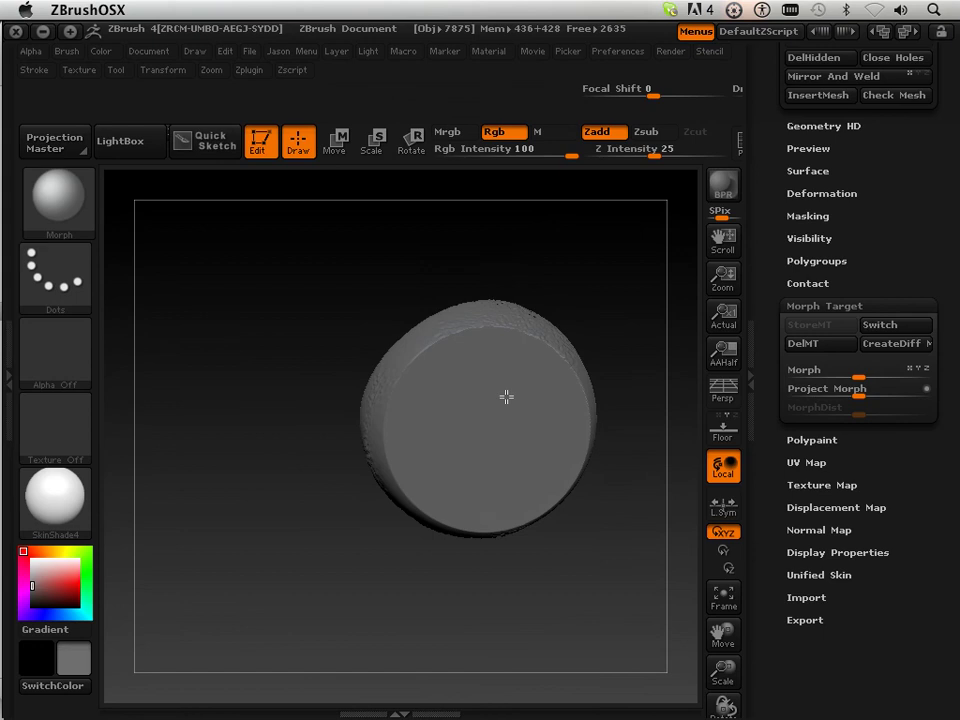
drag(360, 585, 435, 583)
drag(613, 465, 477, 364)
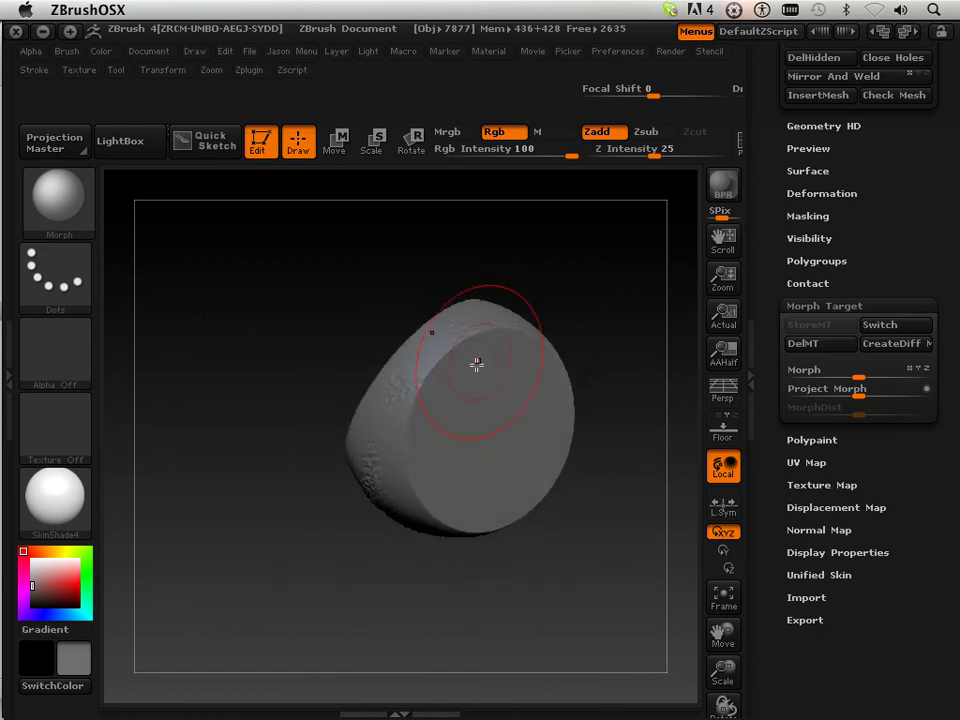
drag(532, 616, 504, 420)
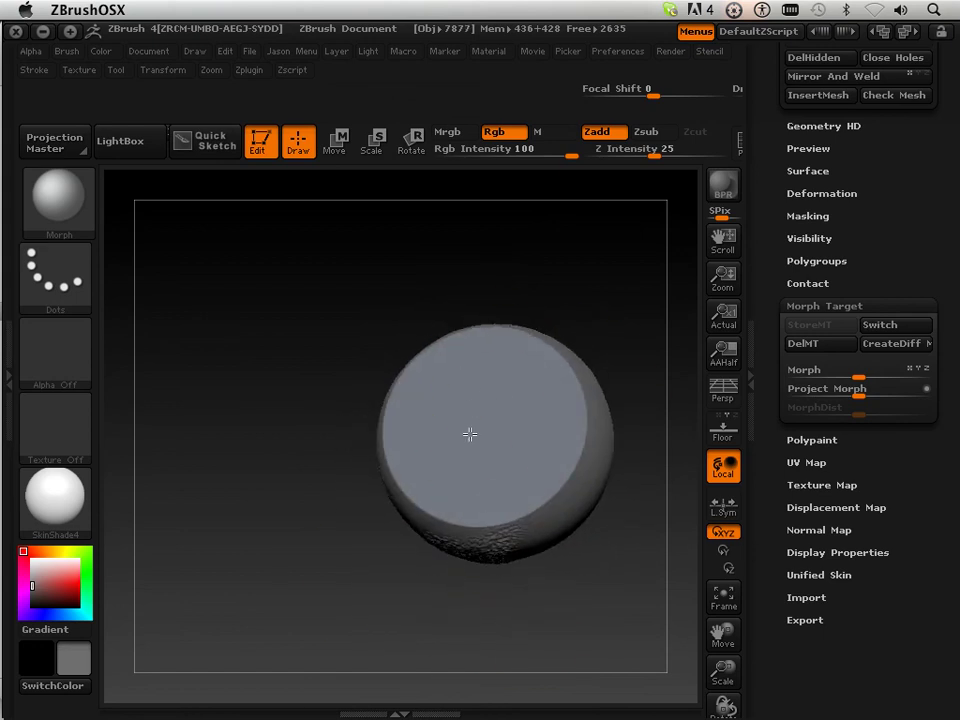
drag(399, 585, 470, 545)
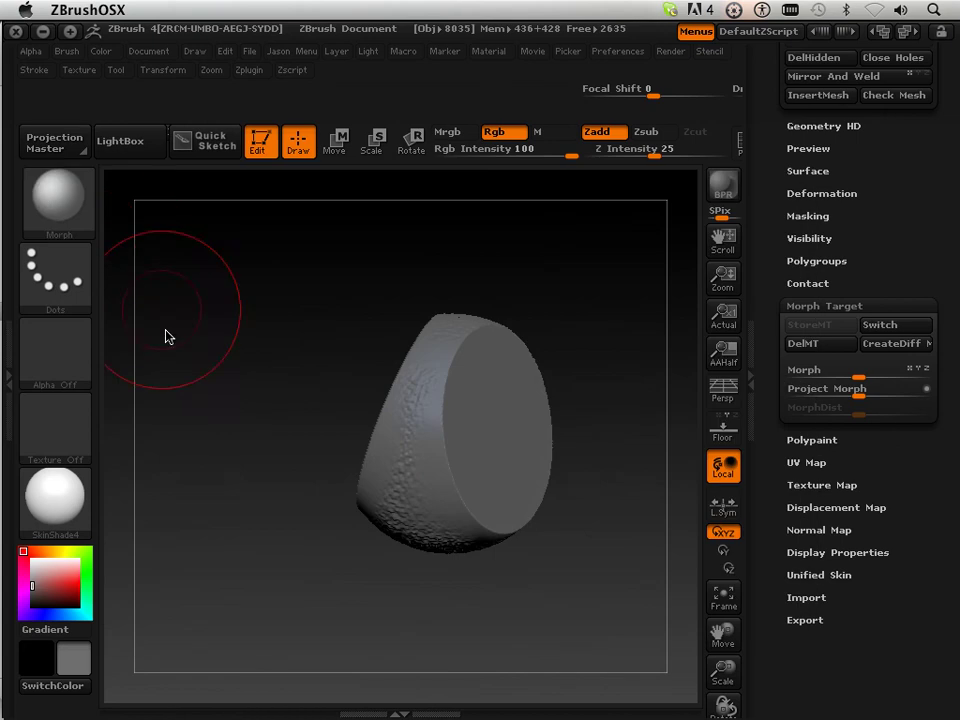
Choose the Noise brush at Z Intensity 9 and cover the clipped sphere's body and the edges of its flat face with bumps
click(82, 225)
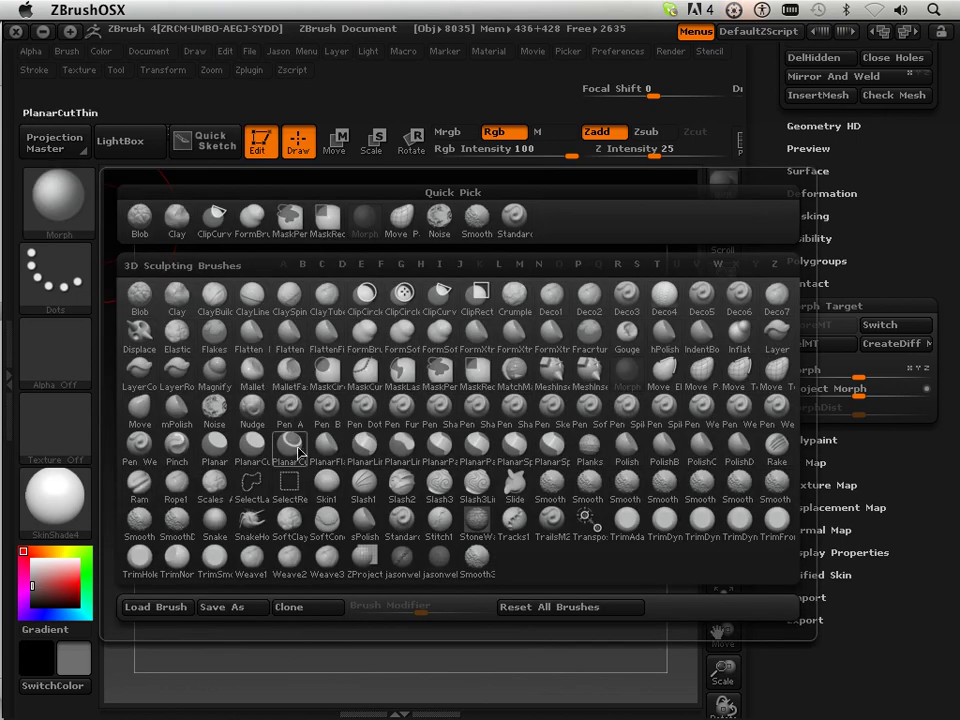
click(214, 405)
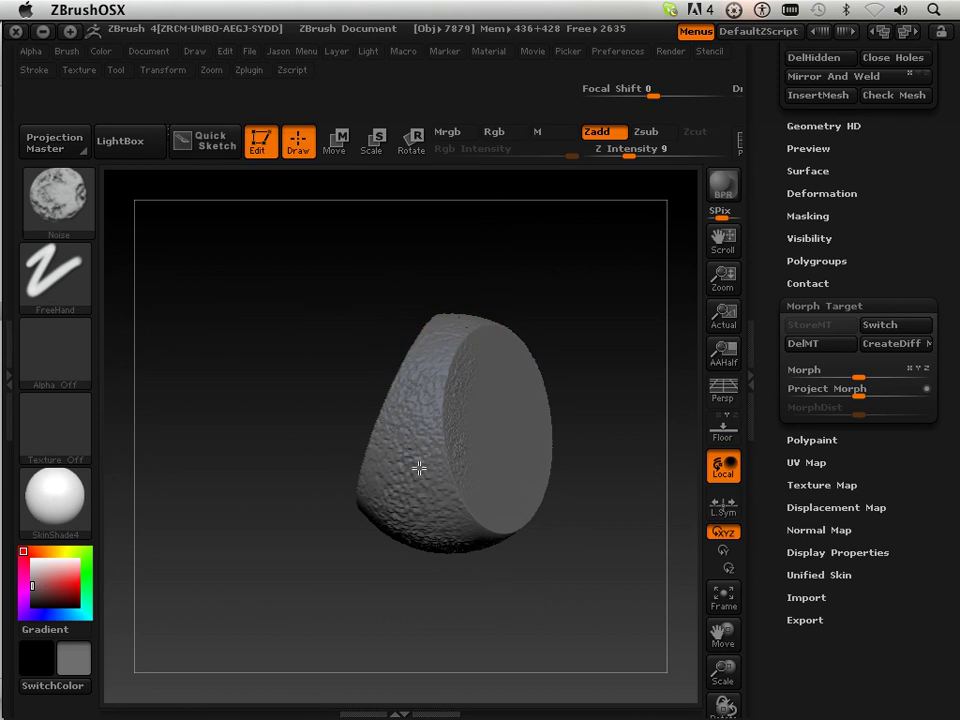
drag(573, 302, 504, 568)
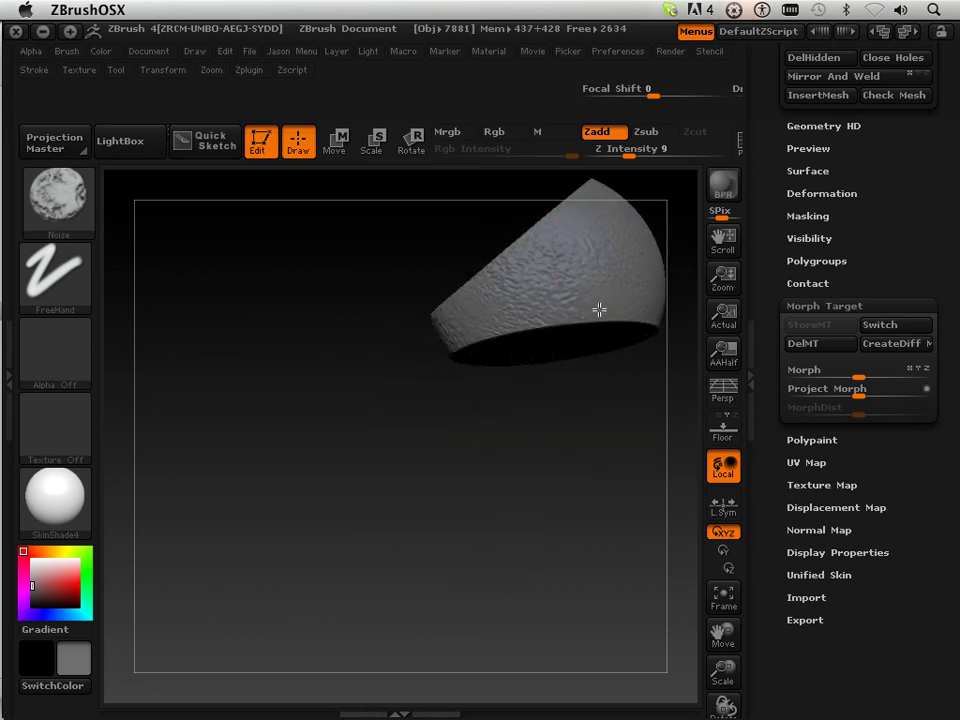
mouse_move(695, 568)
mouse_down()
mouse_move(606, 495)
mouse_move(467, 474)
mouse_up()
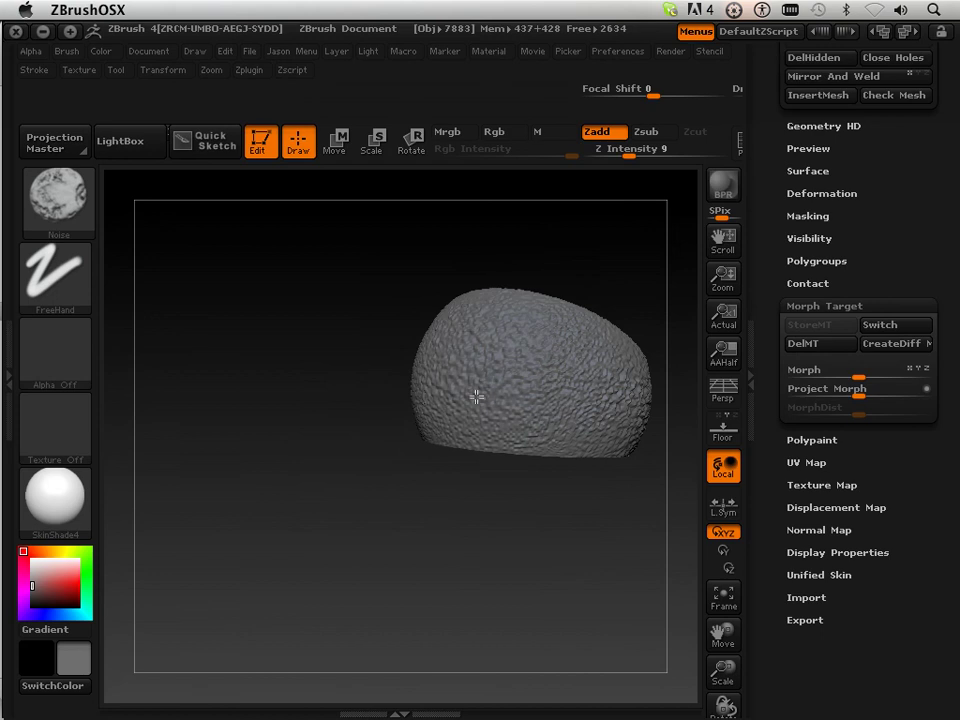
mouse_move(395, 567)
mouse_down()
mouse_move(435, 390)
mouse_move(399, 296)
mouse_move(440, 350)
mouse_up()
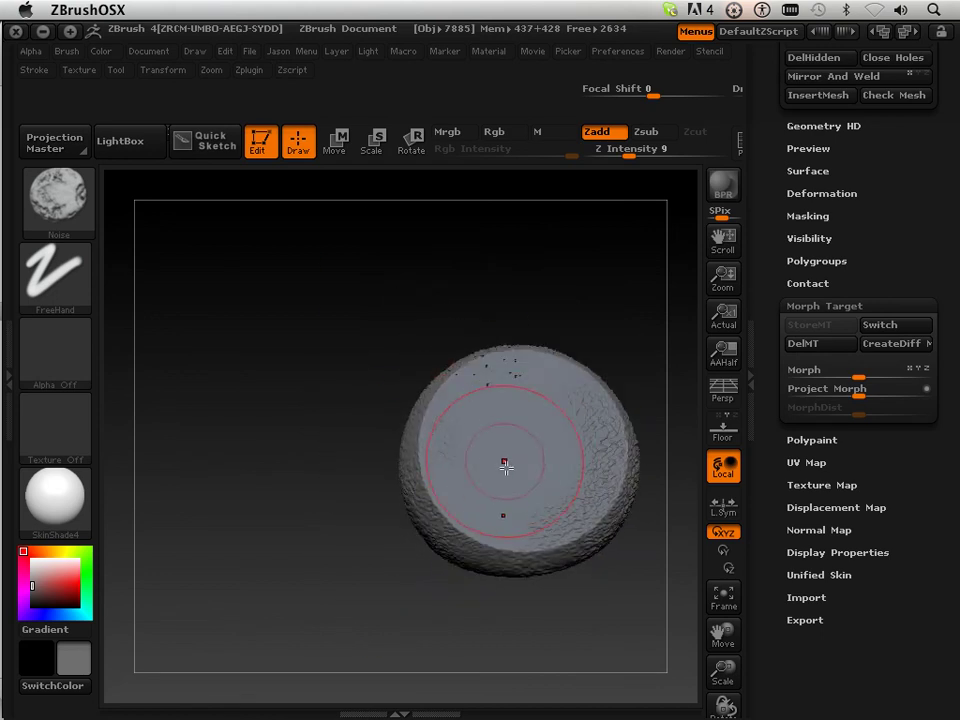
drag(590, 283, 579, 328)
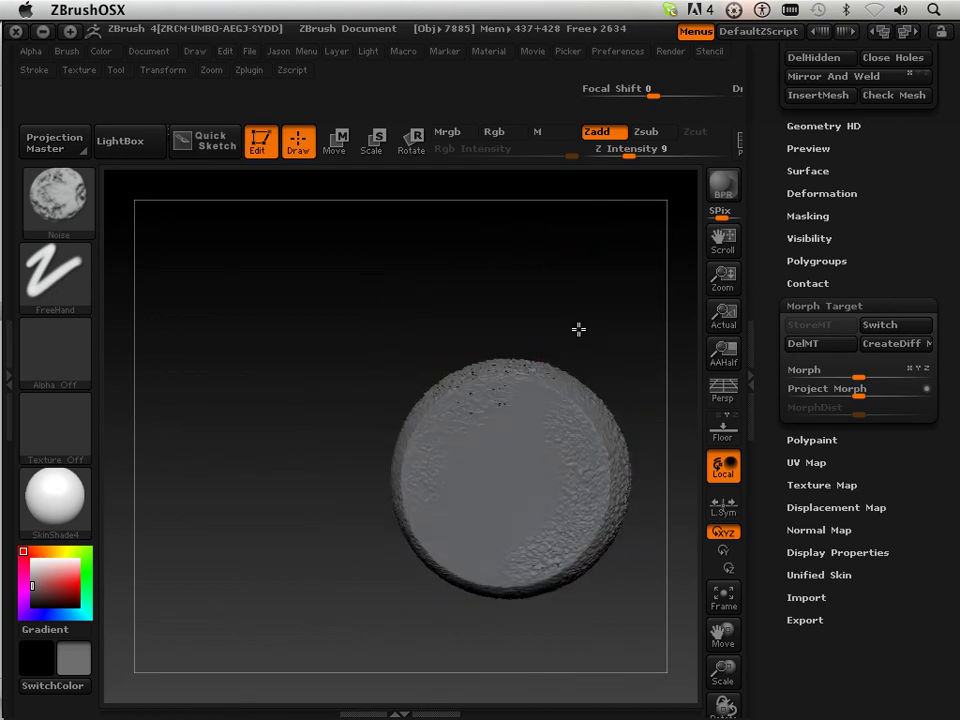
Switch back to the Morph brush and paint the noise away from the flat side face
click(57, 197)
click(644, 384)
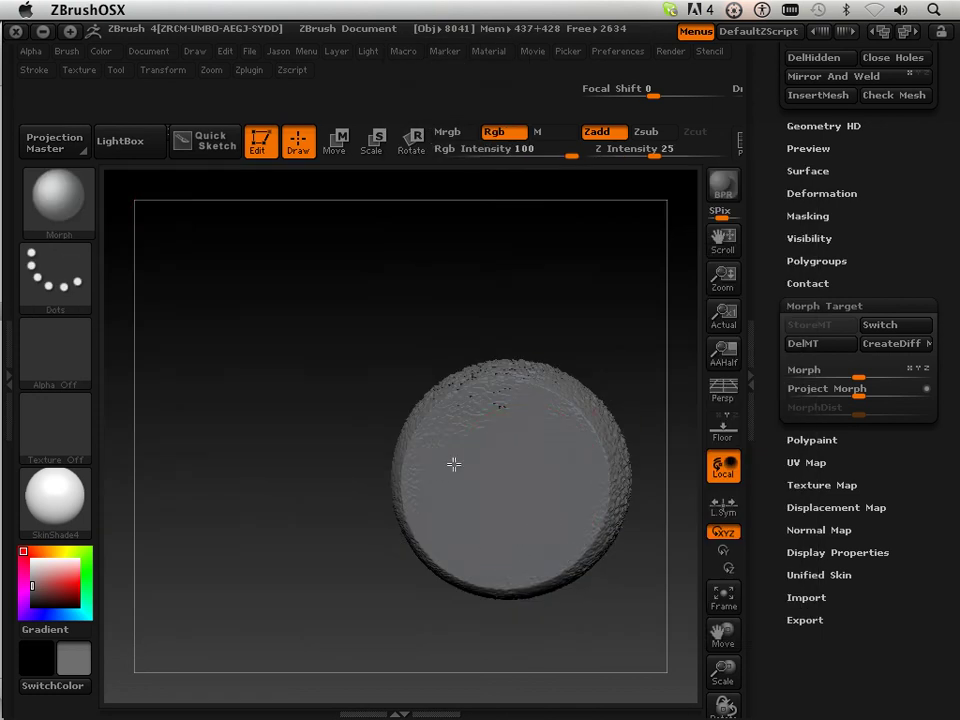
mouse_move(370, 445)
mouse_down()
mouse_move(285, 433)
mouse_move(420, 450)
mouse_move(414, 491)
mouse_move(498, 423)
mouse_move(422, 326)
mouse_move(587, 261)
mouse_move(587, 283)
mouse_move(646, 286)
mouse_move(621, 298)
mouse_move(497, 459)
mouse_up()
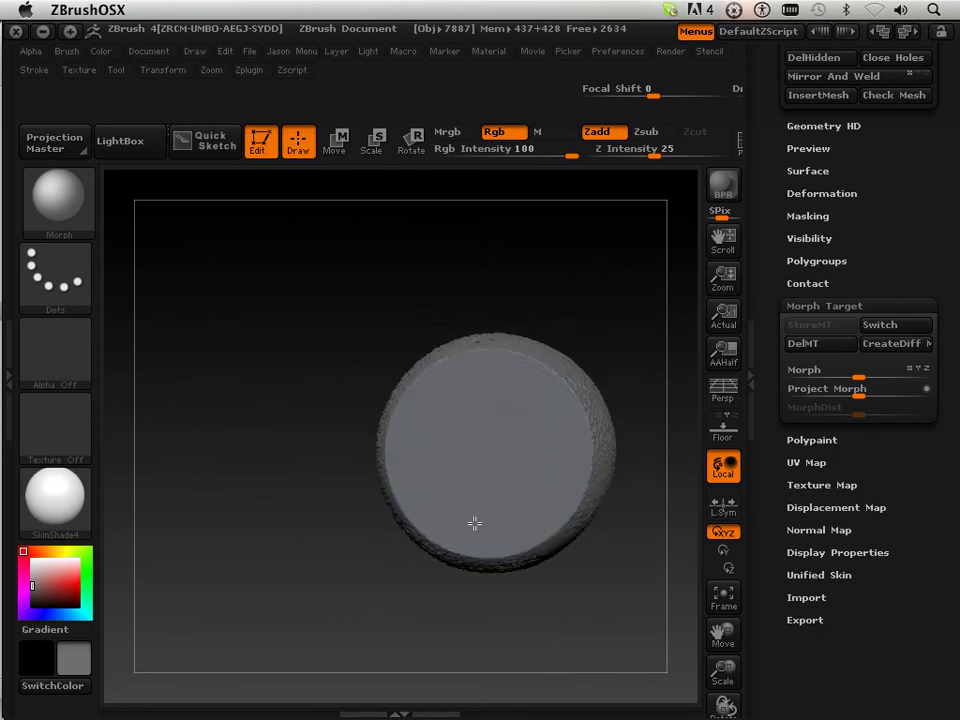